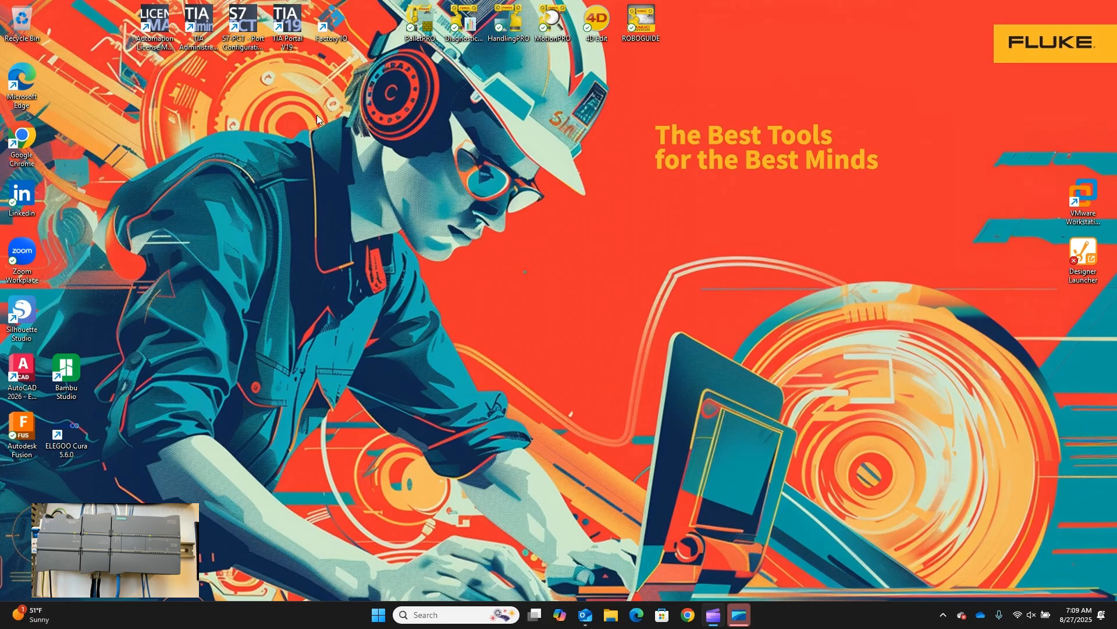
- Launch Factory I/O and look over the documentation and tutorials offered on its welcome page
double_click(296, 34)
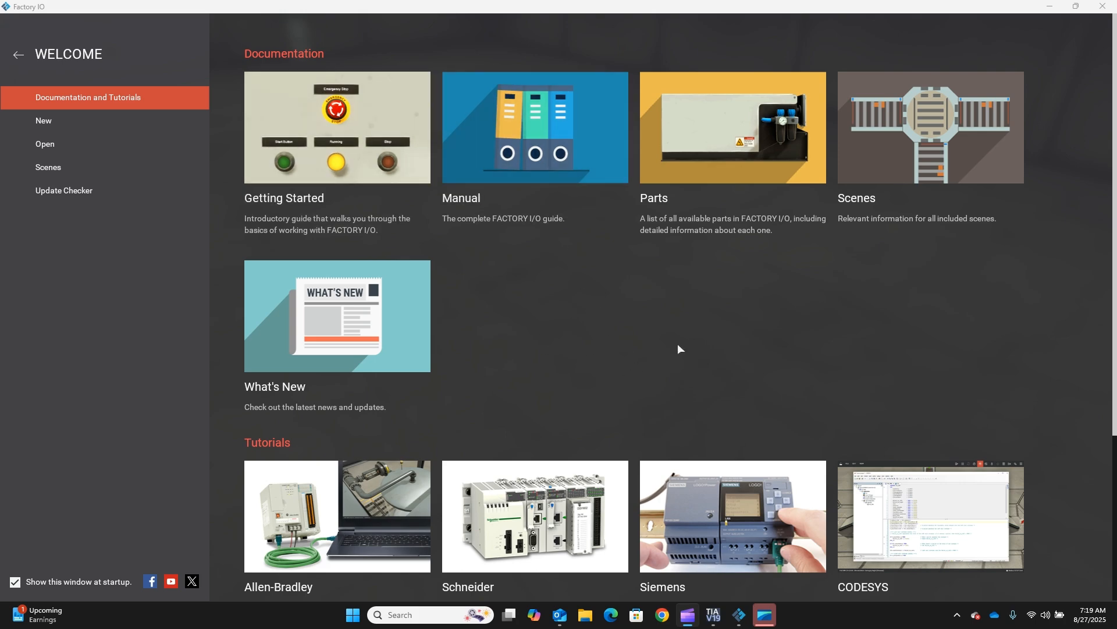
scroll(511, 358, down, 3)
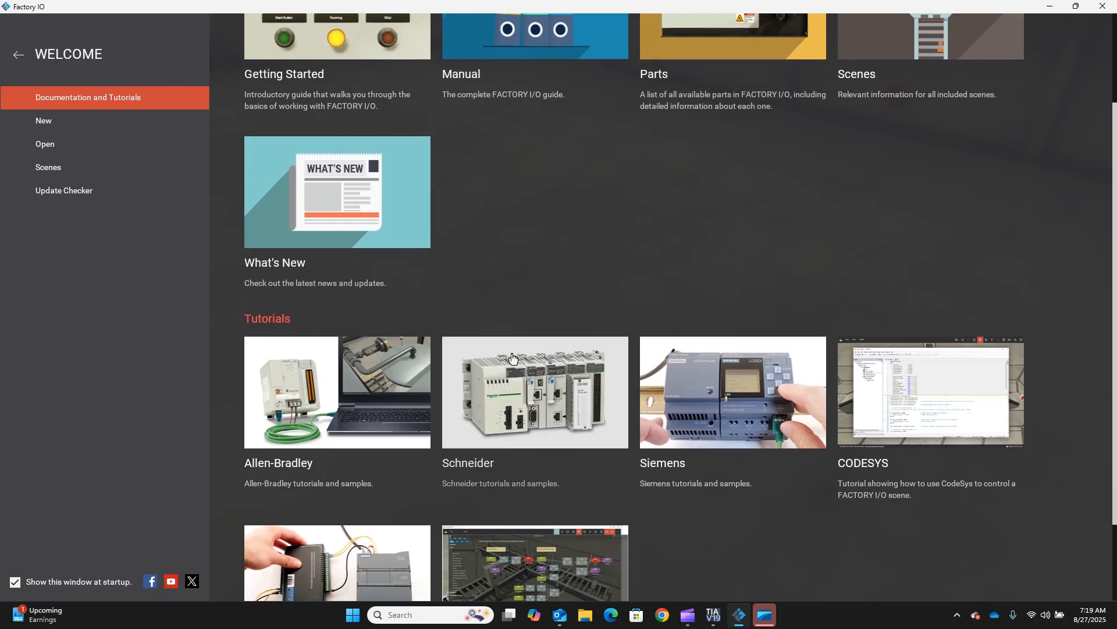
scroll(513, 358, down, 1)
scroll(515, 352, down, 1)
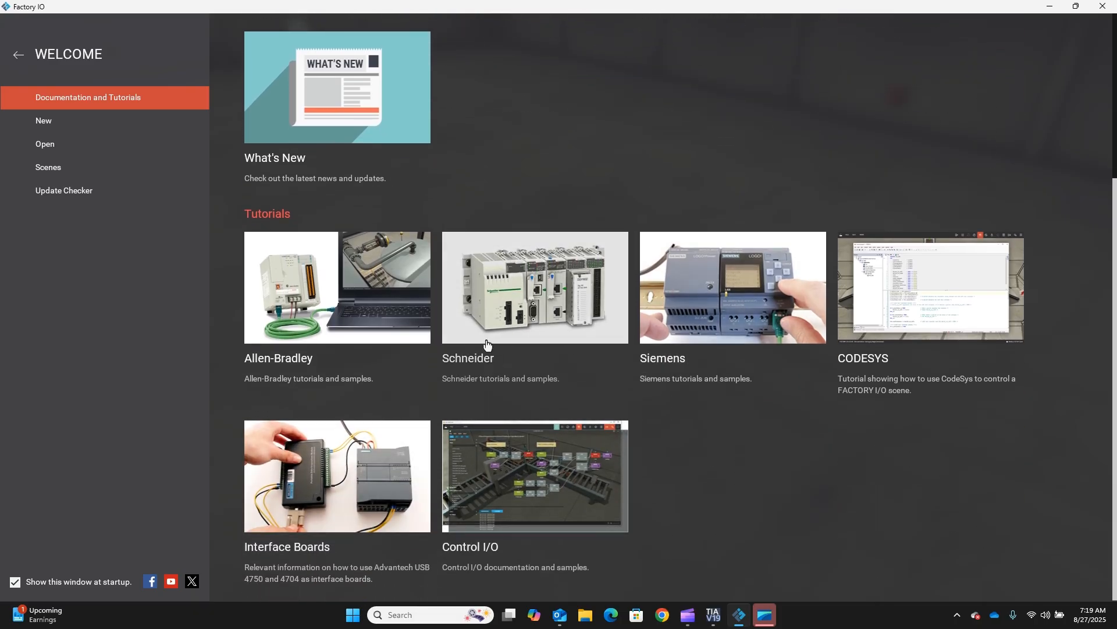
scroll(472, 472, up, 5)
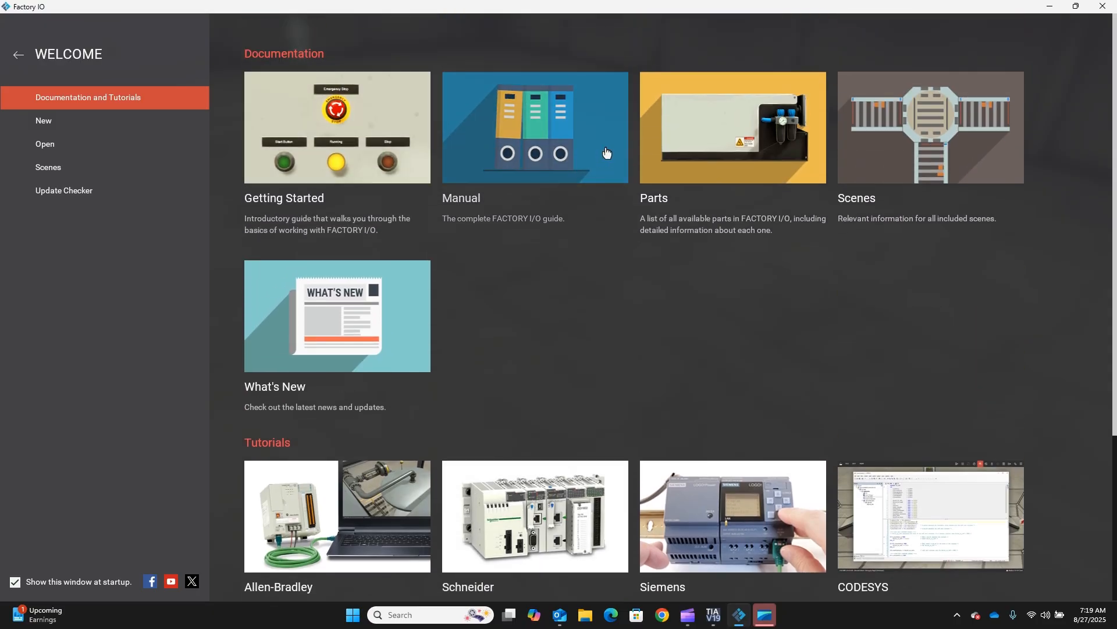
- Open the Getting Started guide and view its introduction and the Navigating page on camera types
click(329, 146)
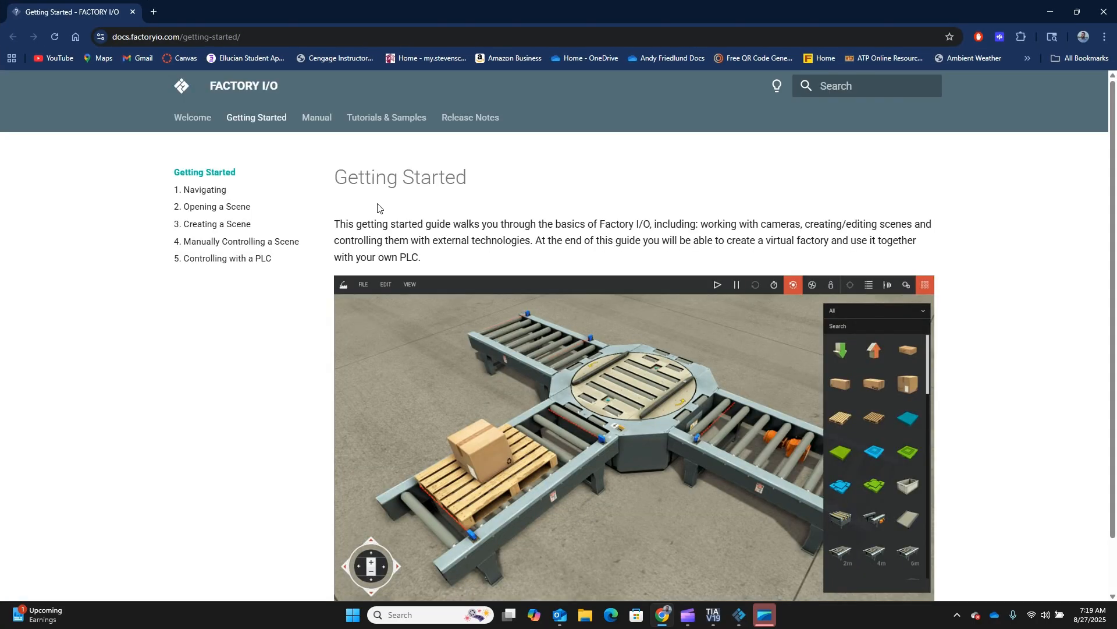
scroll(376, 209, down, 2)
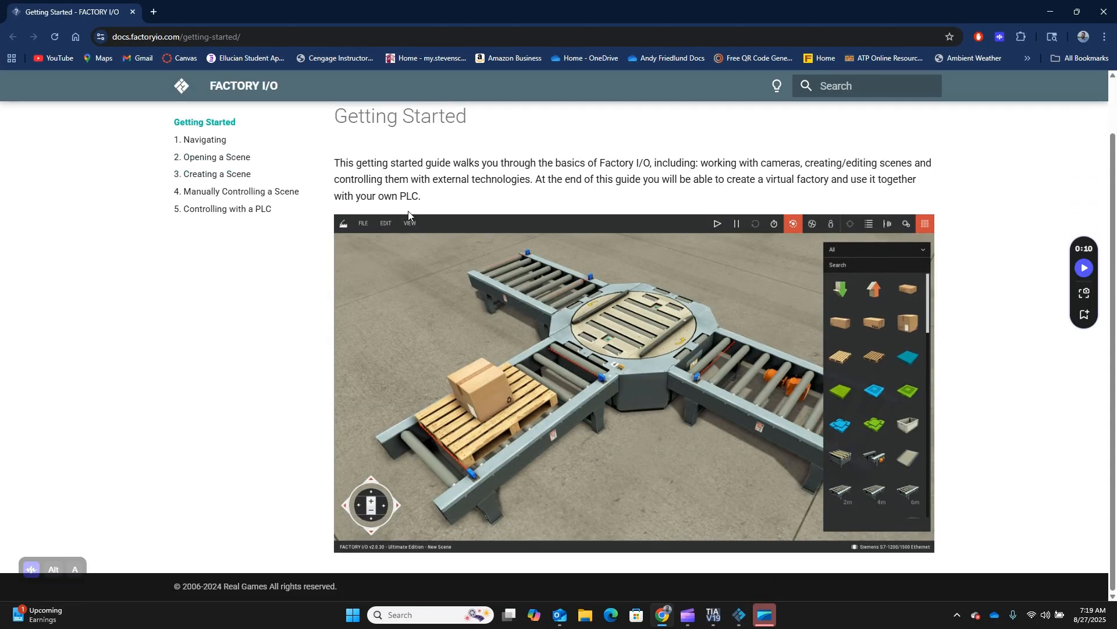
scroll(408, 215, up, 2)
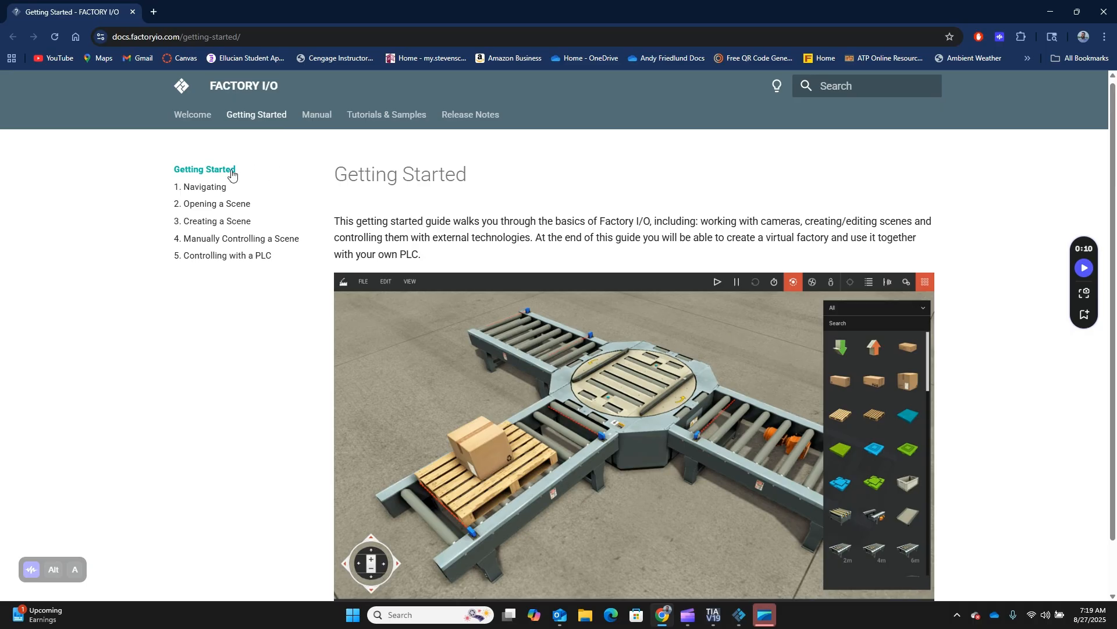
click(211, 187)
scroll(440, 251, down, 2)
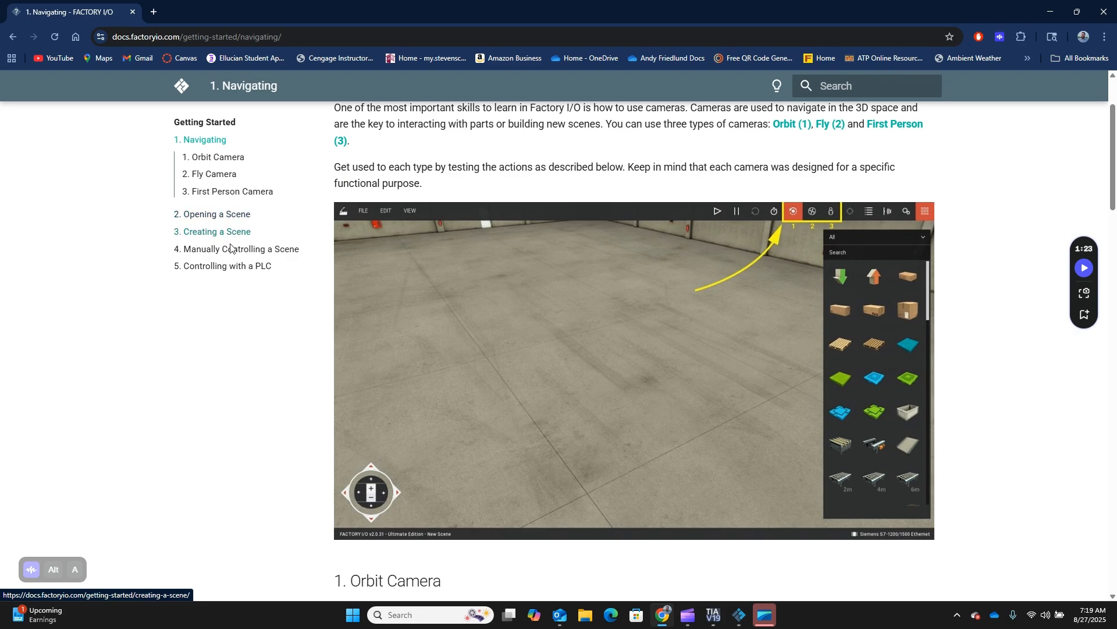
- Skim the guide's Controlling with a PLC chapter, return to the Getting Started overview and close the browser
click(227, 266)
scroll(521, 285, down, 8)
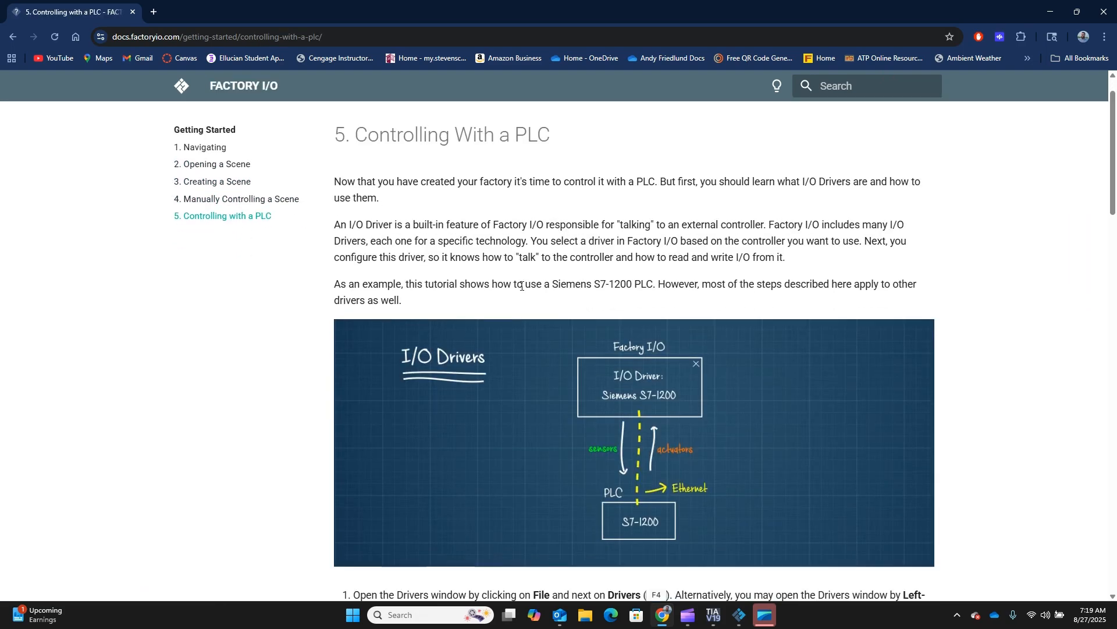
scroll(523, 293, down, 2)
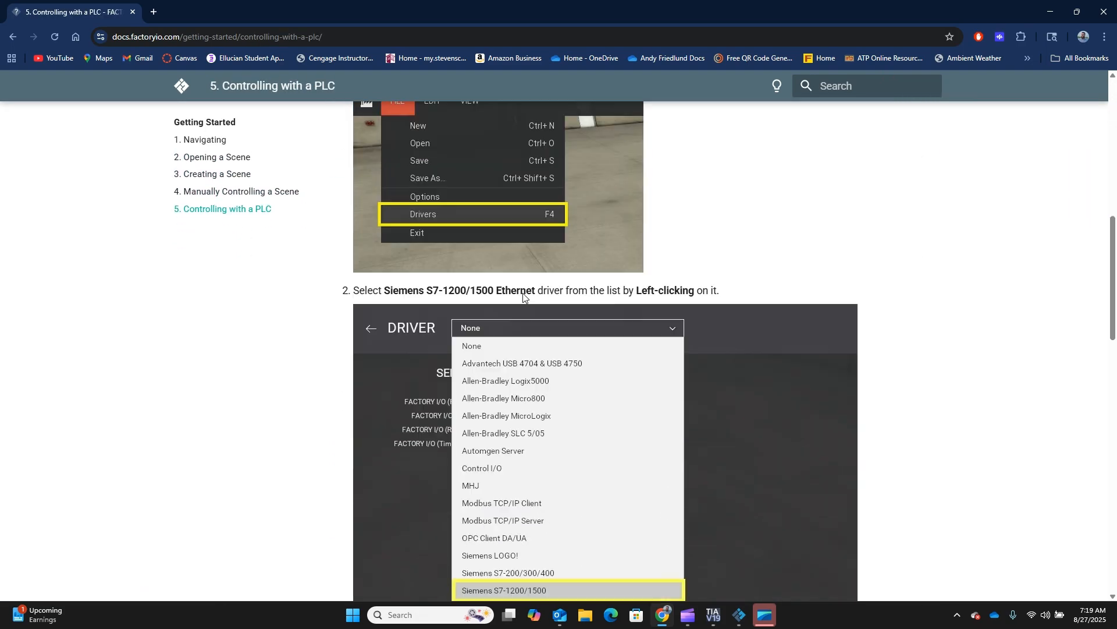
scroll(523, 294, up, 10)
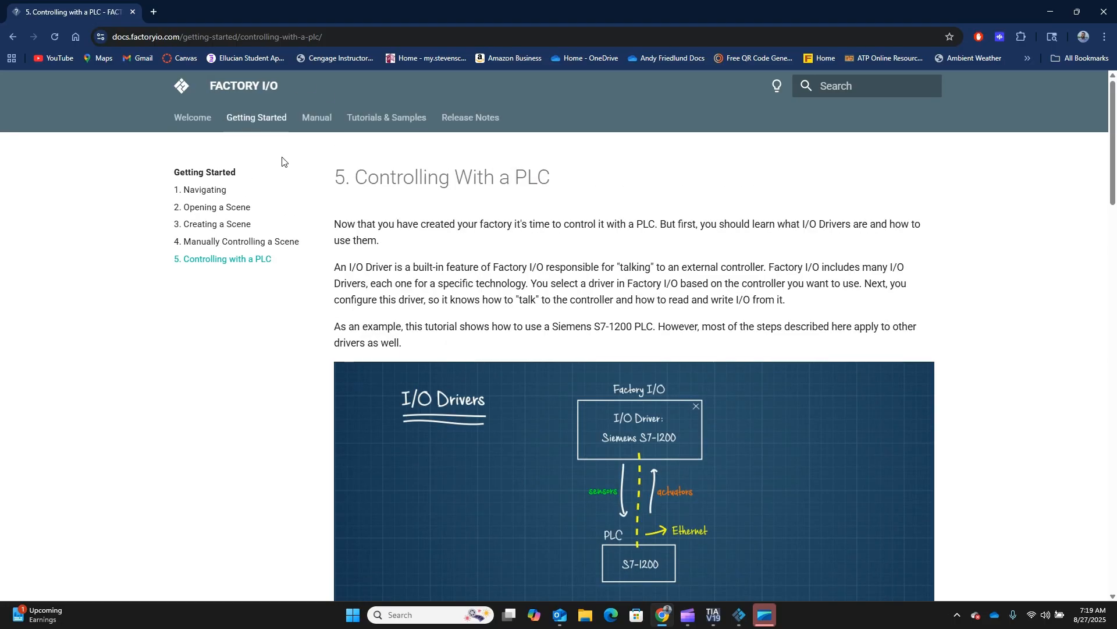
click(217, 176)
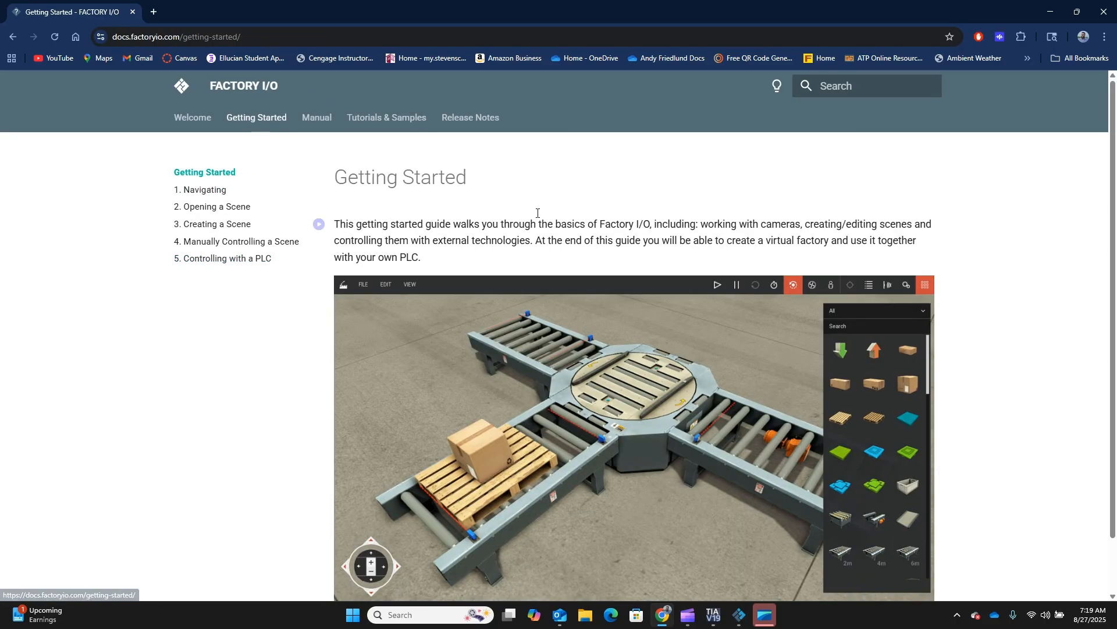
key(alt+a)
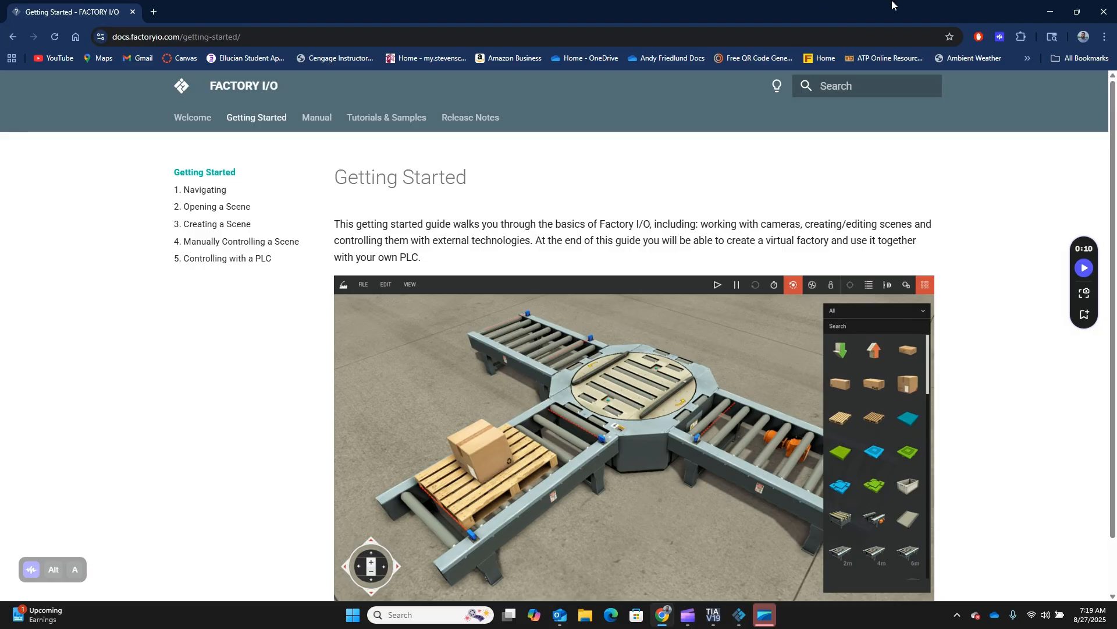
click(1104, 11)
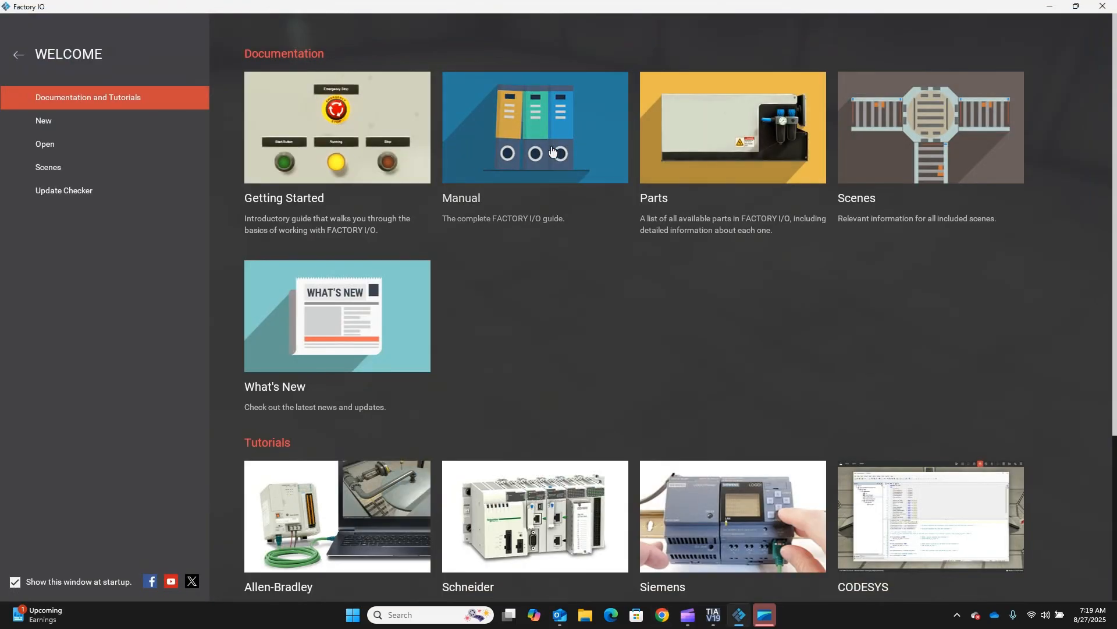
- Review the controller tutorials listed on the welcome page, such as Allen-Bradley, Schneider and Siemens
scroll(414, 368, down, 1)
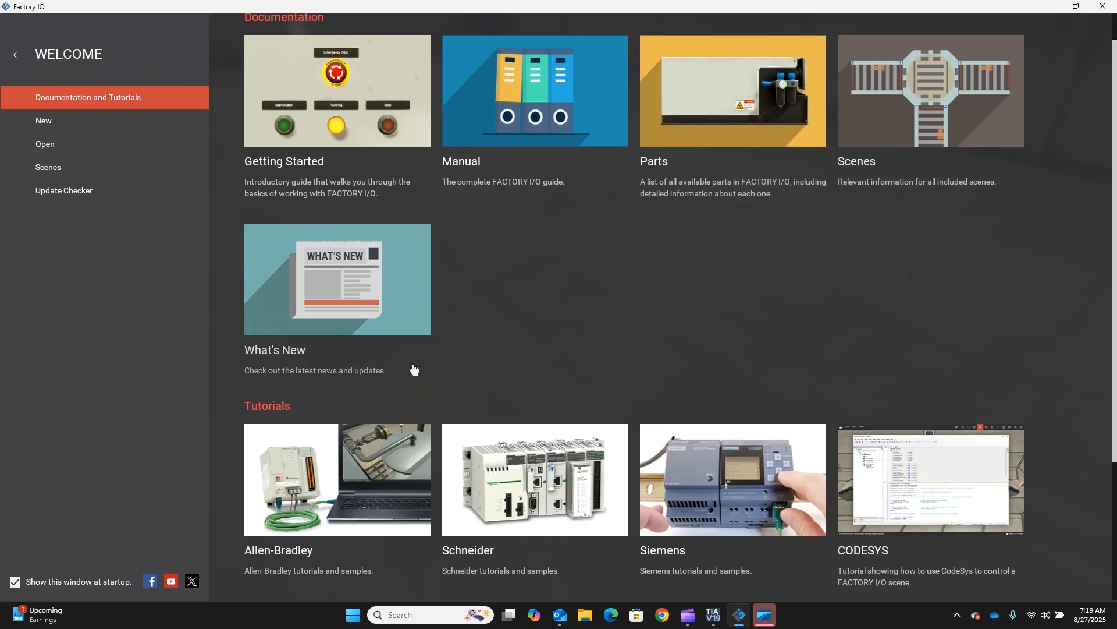
scroll(414, 368, down, 5)
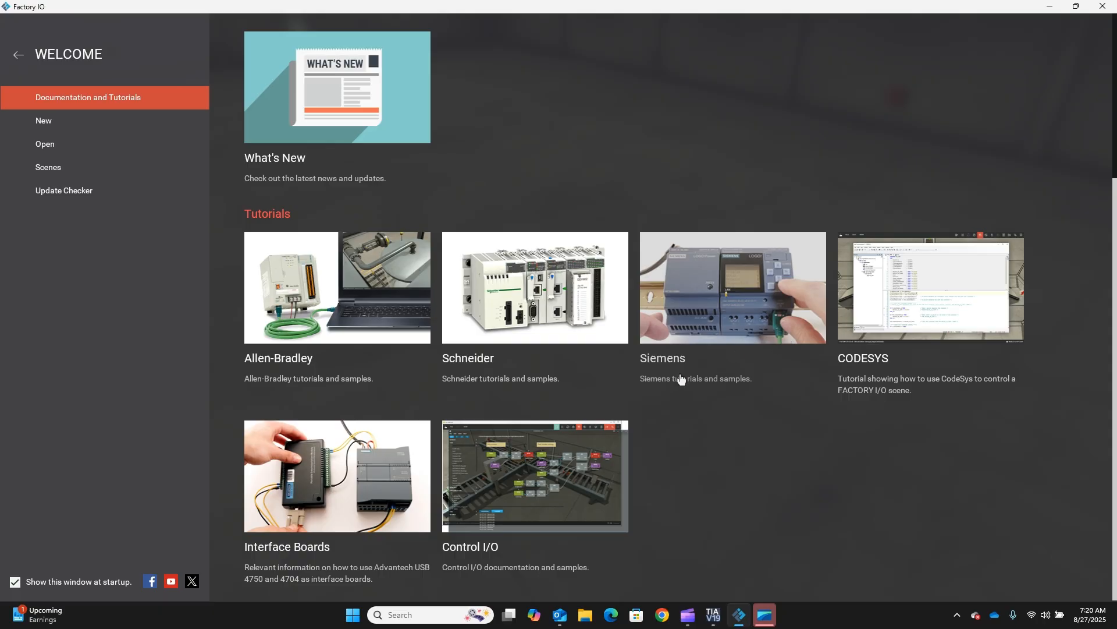
scroll(538, 372, up, 4)
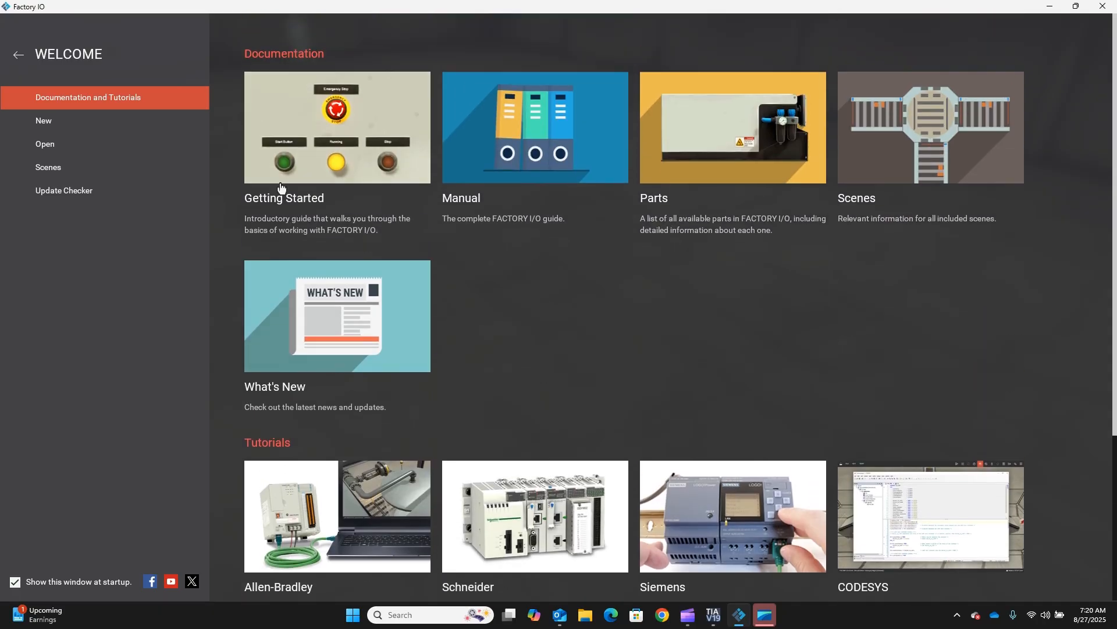
- Create a new empty scene and look around the factory hall with the orbit and first-person cameras
click(48, 120)
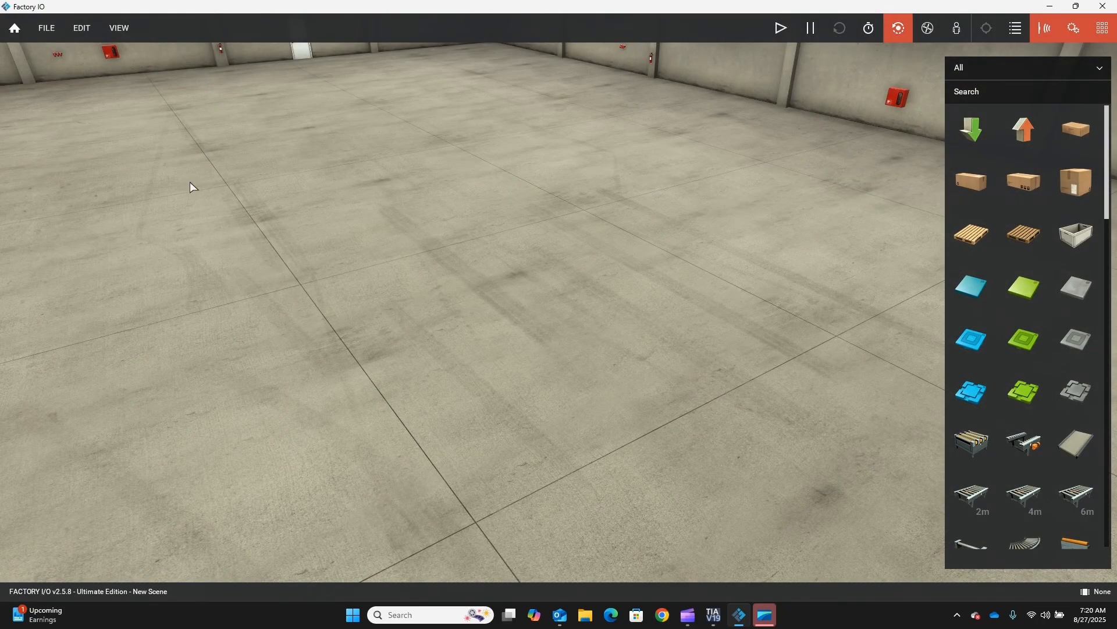
scroll(617, 256, down, 5)
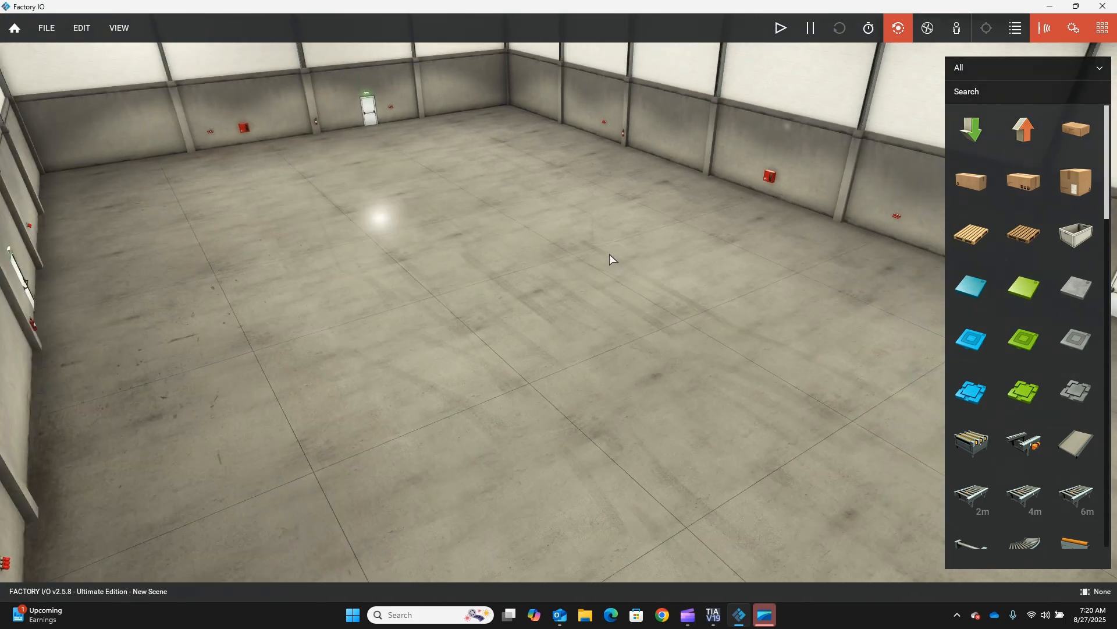
scroll(382, 295, up, 5)
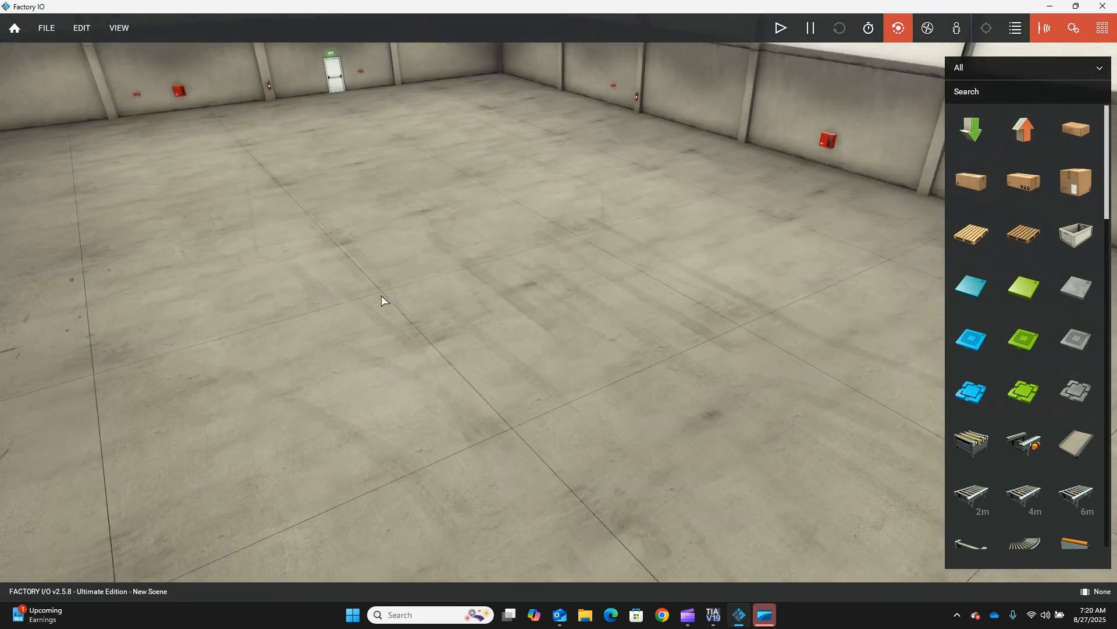
right_drag(383, 290, 491, 484)
right_drag(584, 447, 495, 342)
right_drag(607, 317, 728, 158)
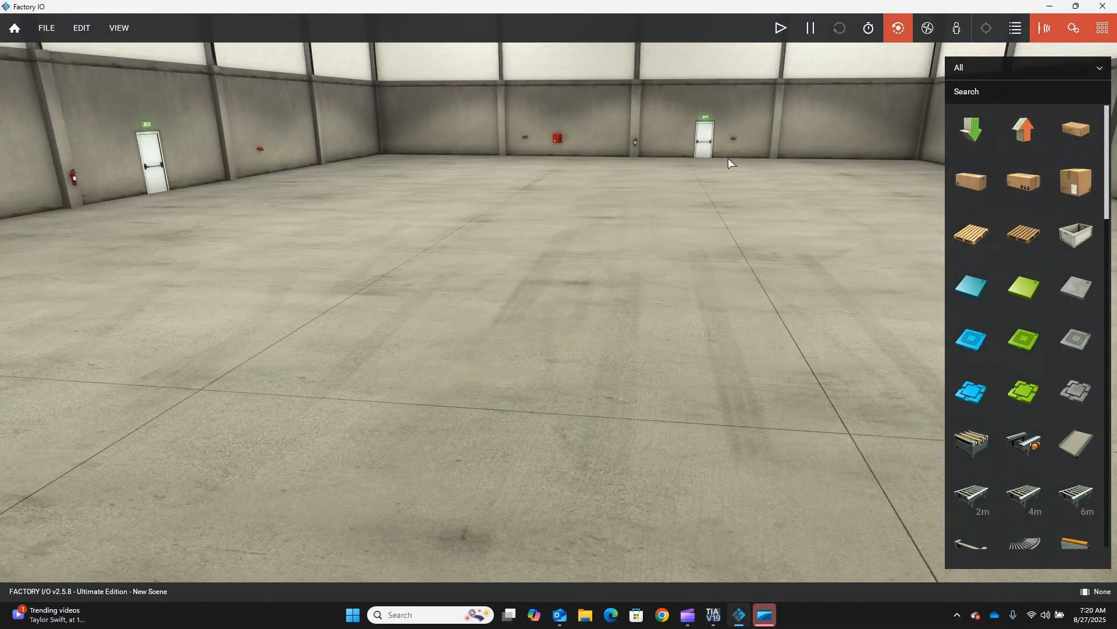
click(958, 28)
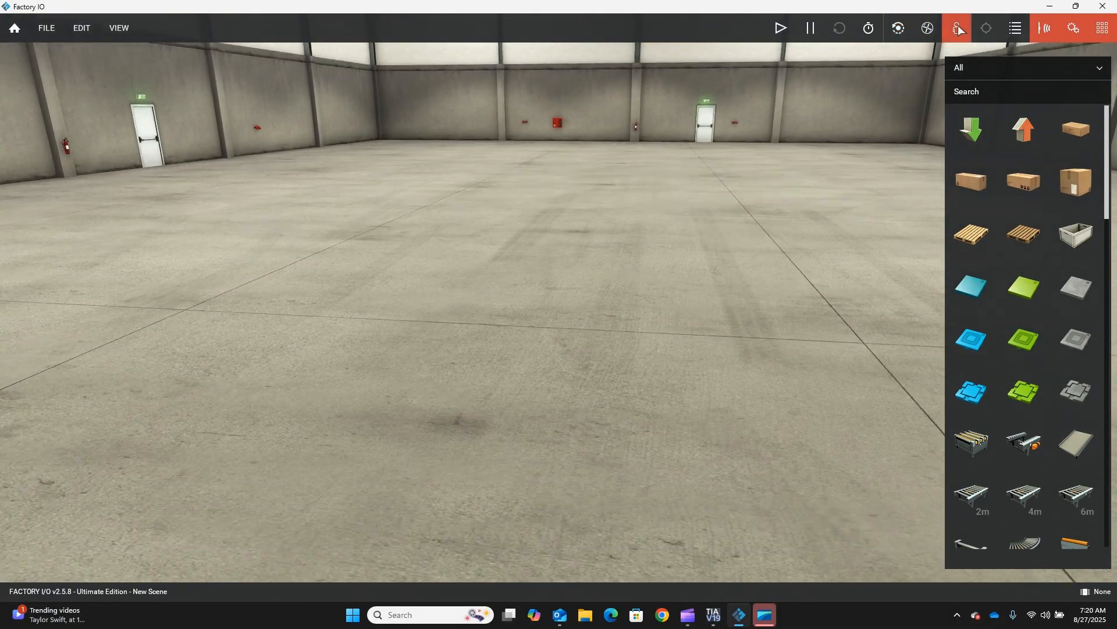
right_drag(568, 229, 509, 292)
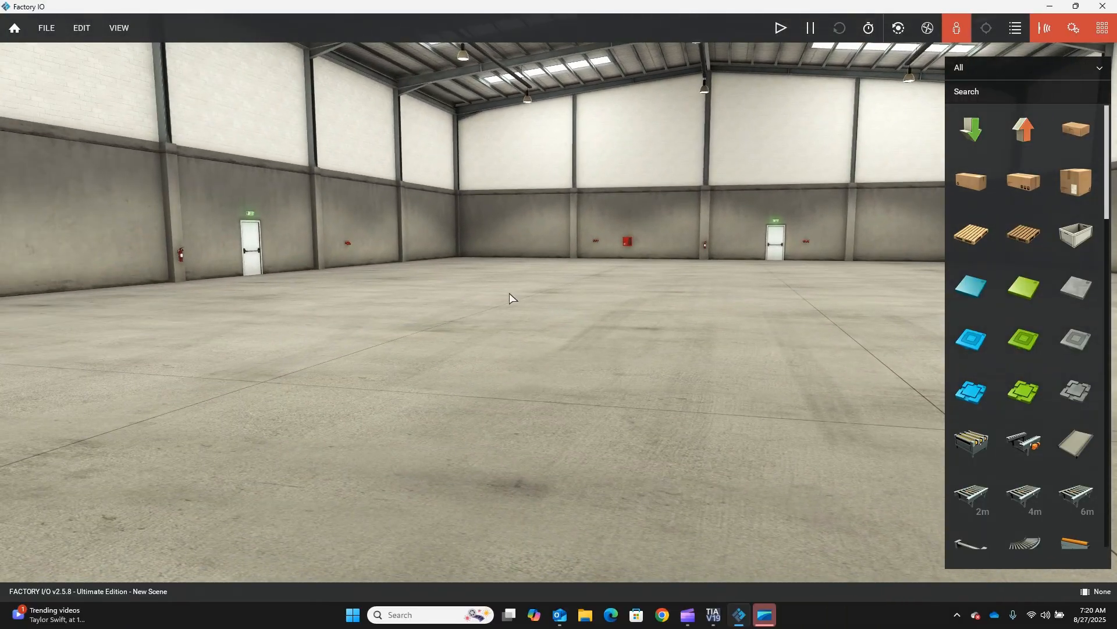
- Check the saved scenes folder, and open the included sample scene "1 - From A to B" instead
click(15, 29)
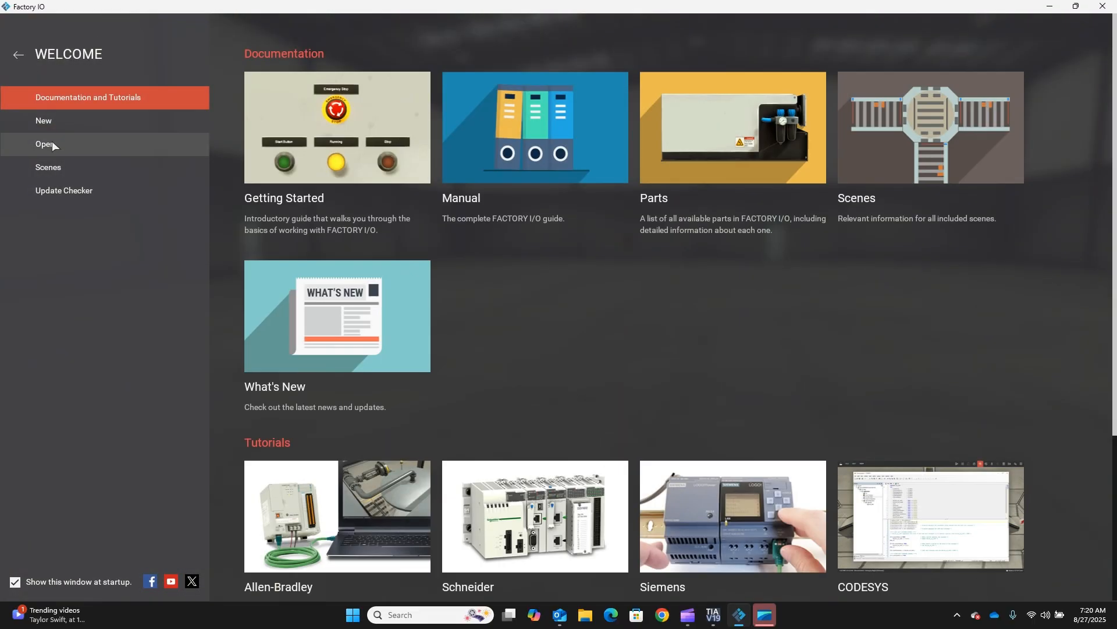
click(53, 144)
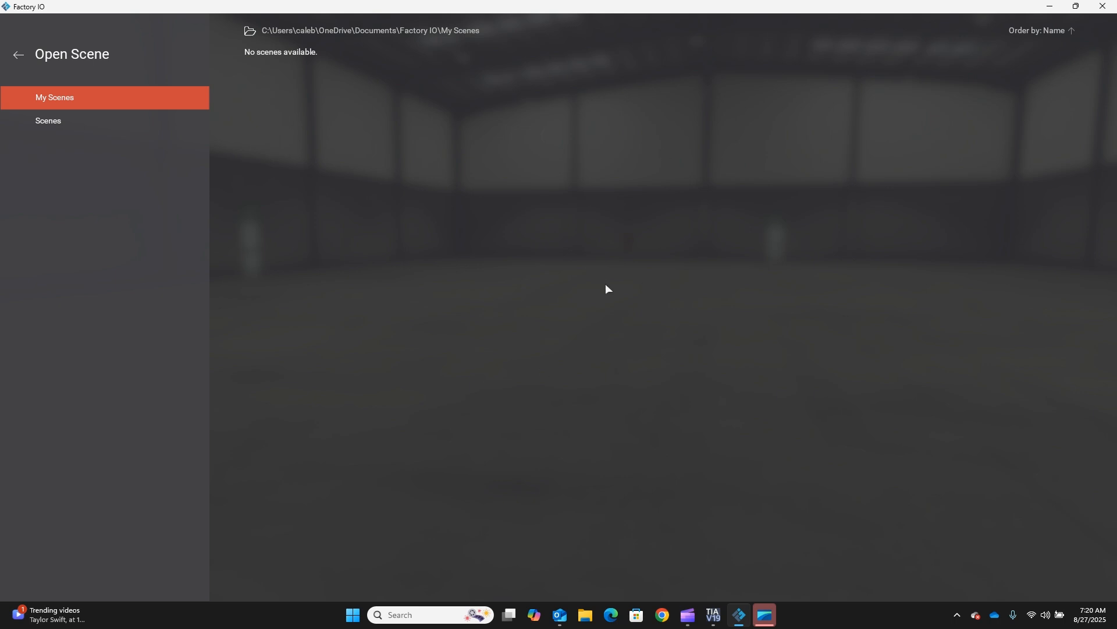
click(27, 68)
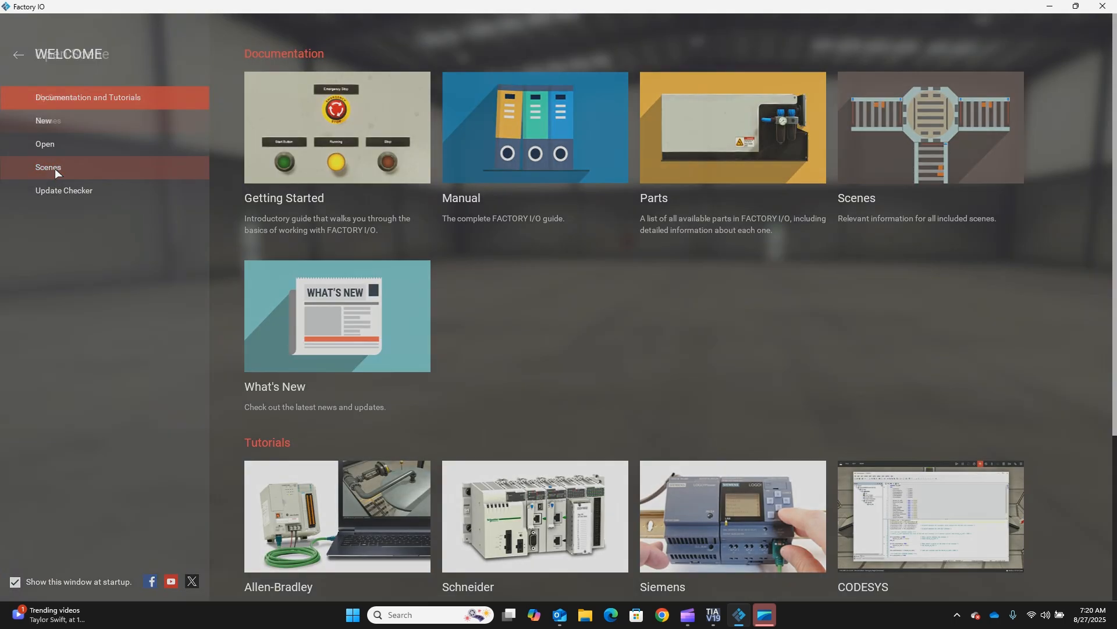
click(55, 169)
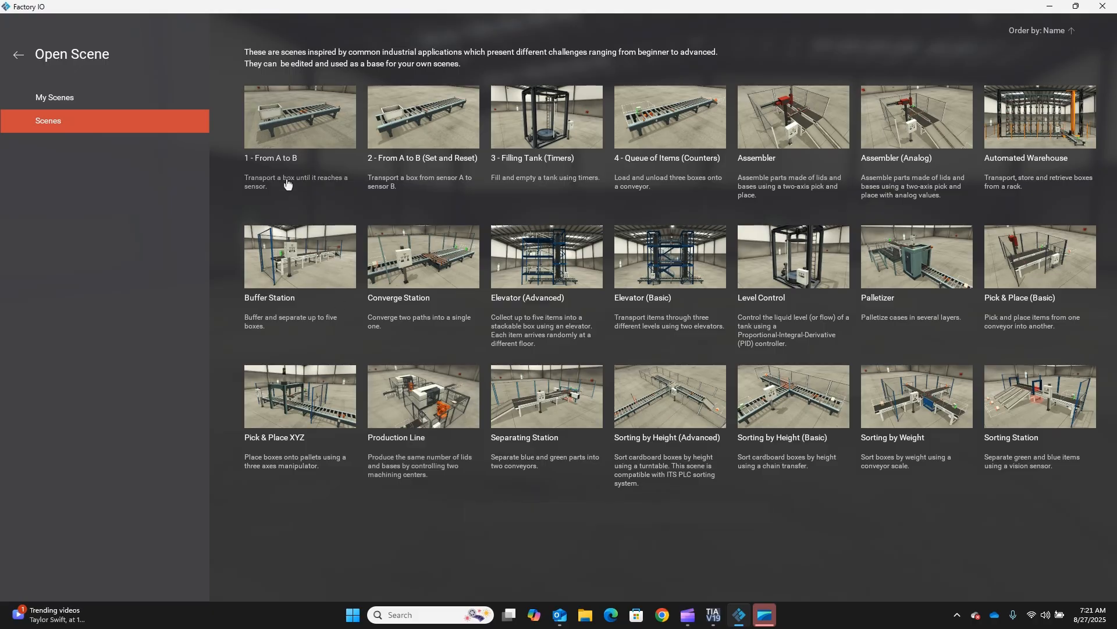
click(297, 131)
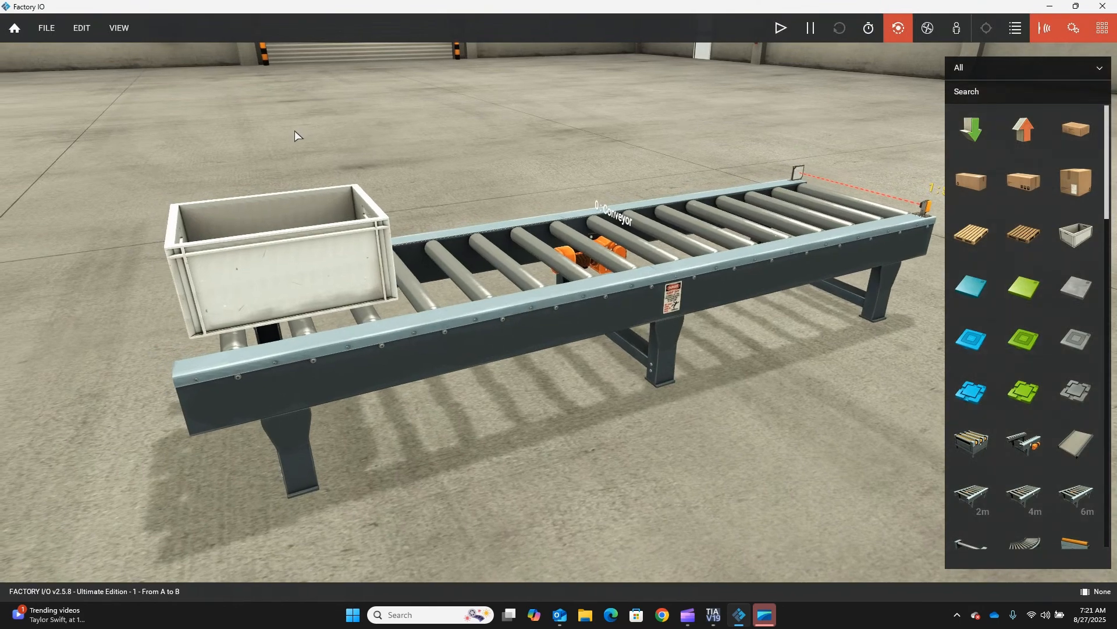
scroll(563, 351, down, 1)
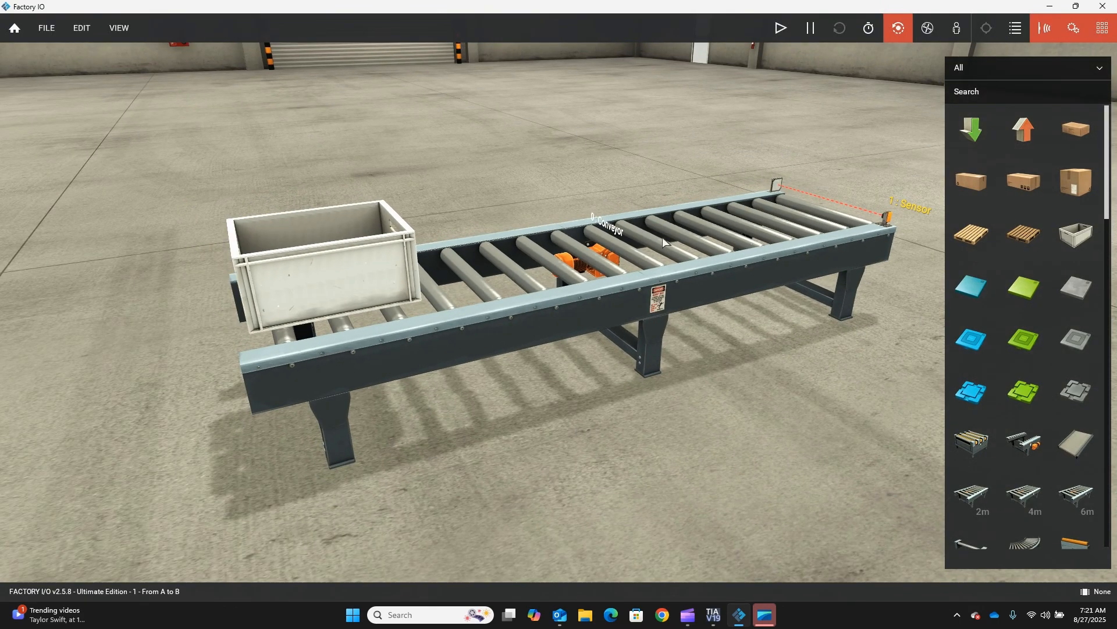
scroll(662, 236, down, 2)
scroll(563, 288, up, 1)
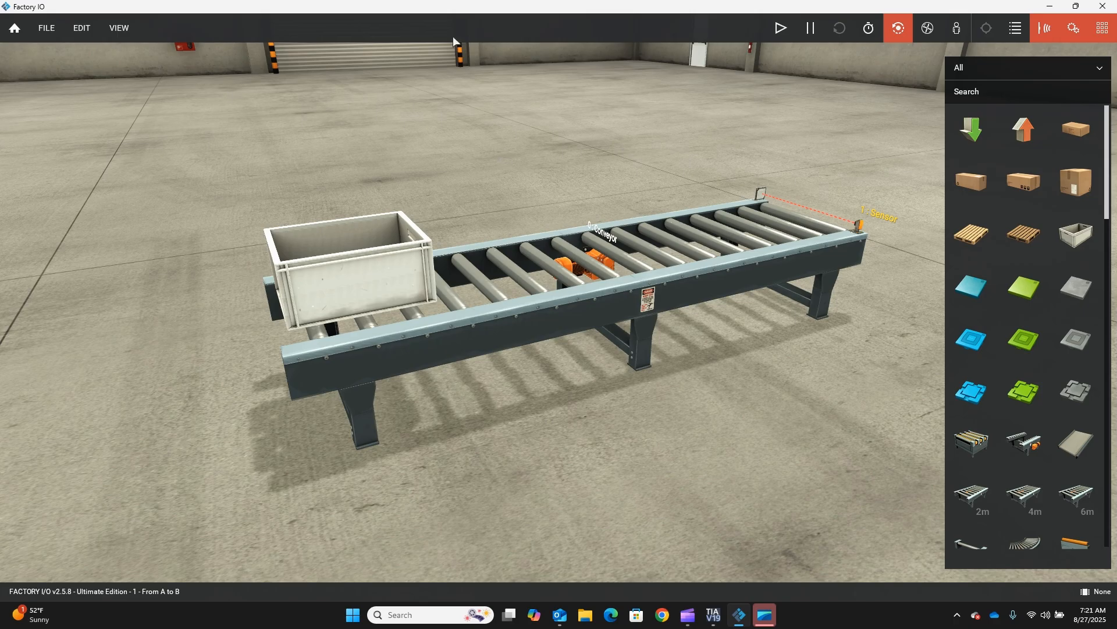
- Start the simulation of the conveyor scene and reset it
click(782, 29)
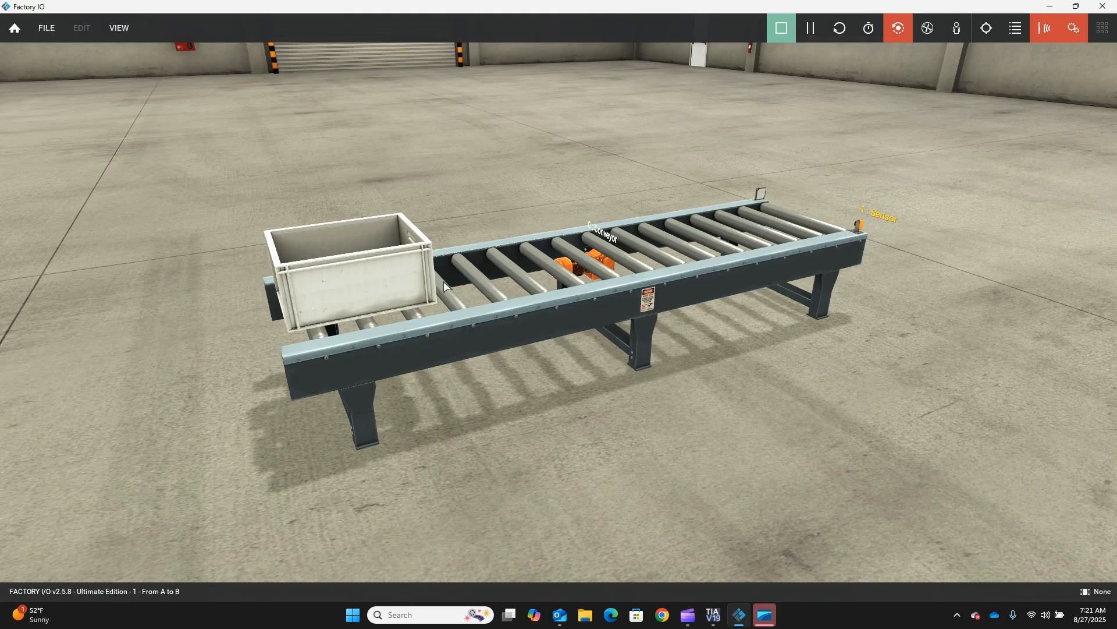
click(846, 33)
right_drag(911, 285, 791, 368)
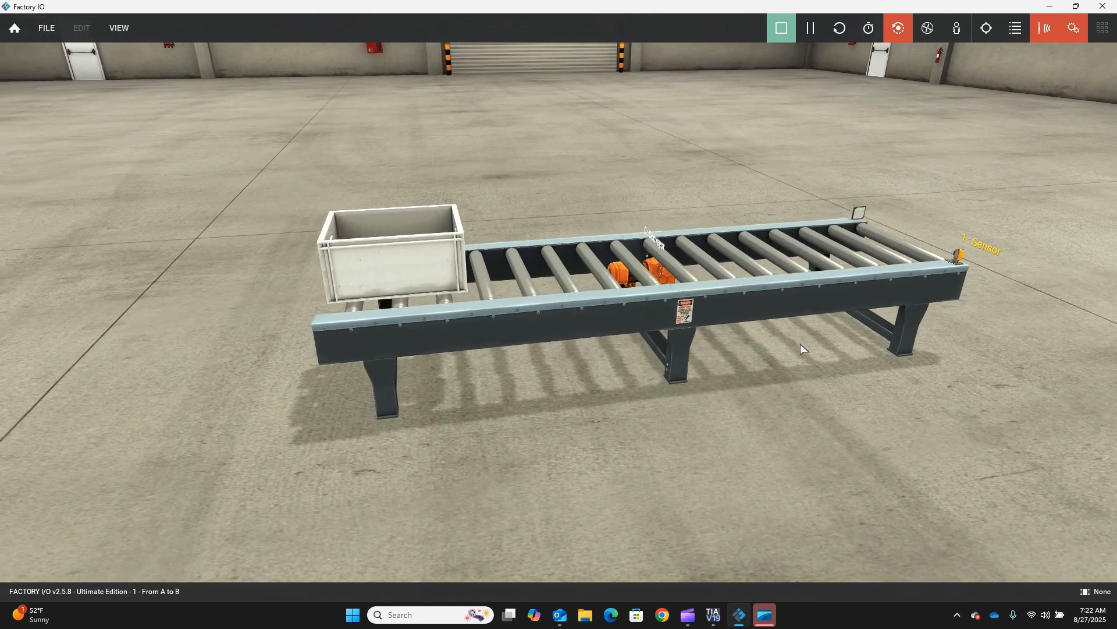
- Switch to the first-person camera and walk back and forth to view the conveyor and box
click(958, 30)
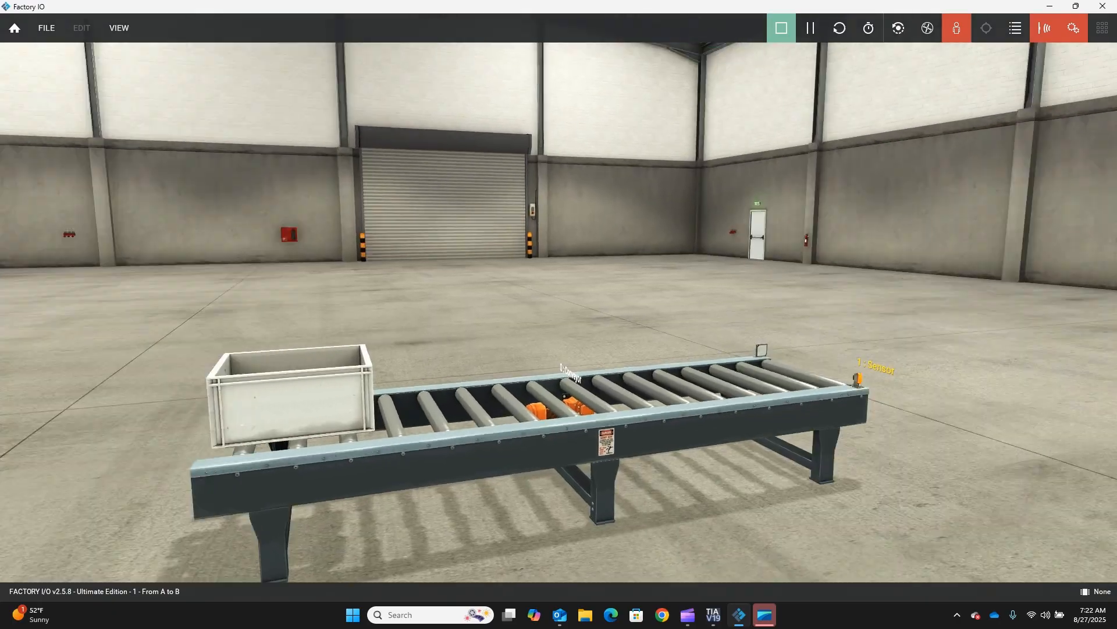
right_drag(780, 262, 584, 310)
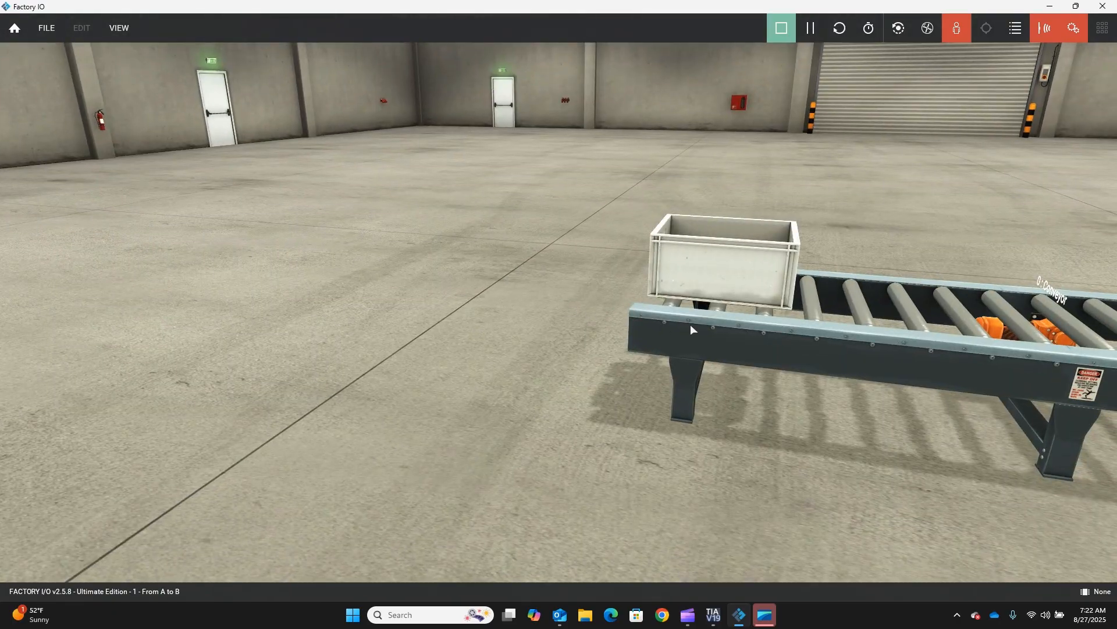
key(w)
key(s)
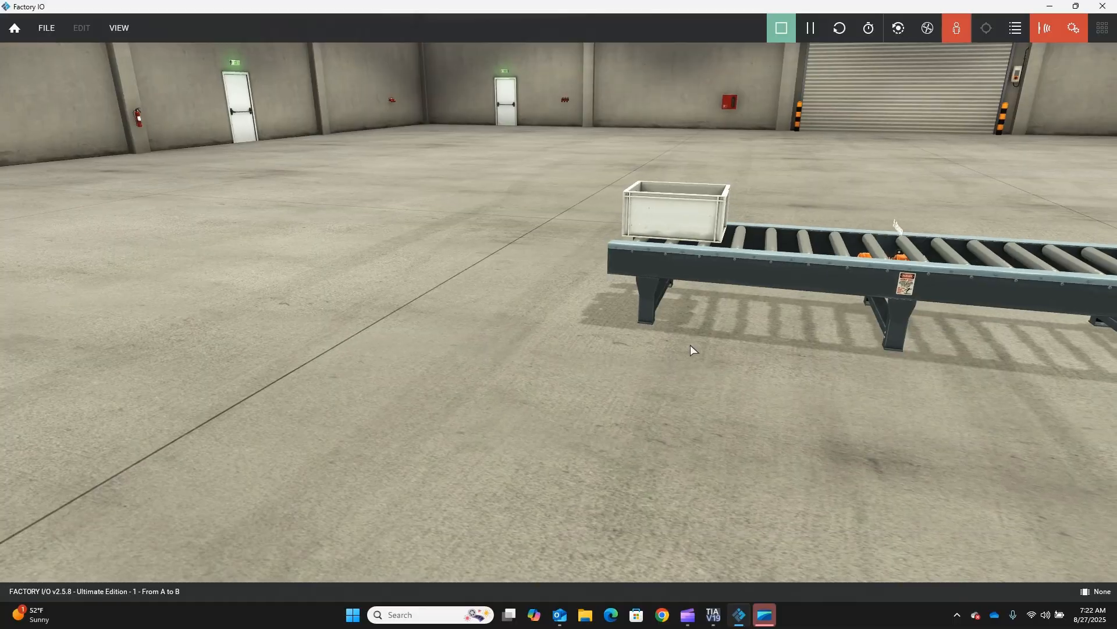
- Walk around the conveyor in first-person view to examine the box, rollers and sensor from both ends
key(a)
right_drag(694, 344, 931, 308)
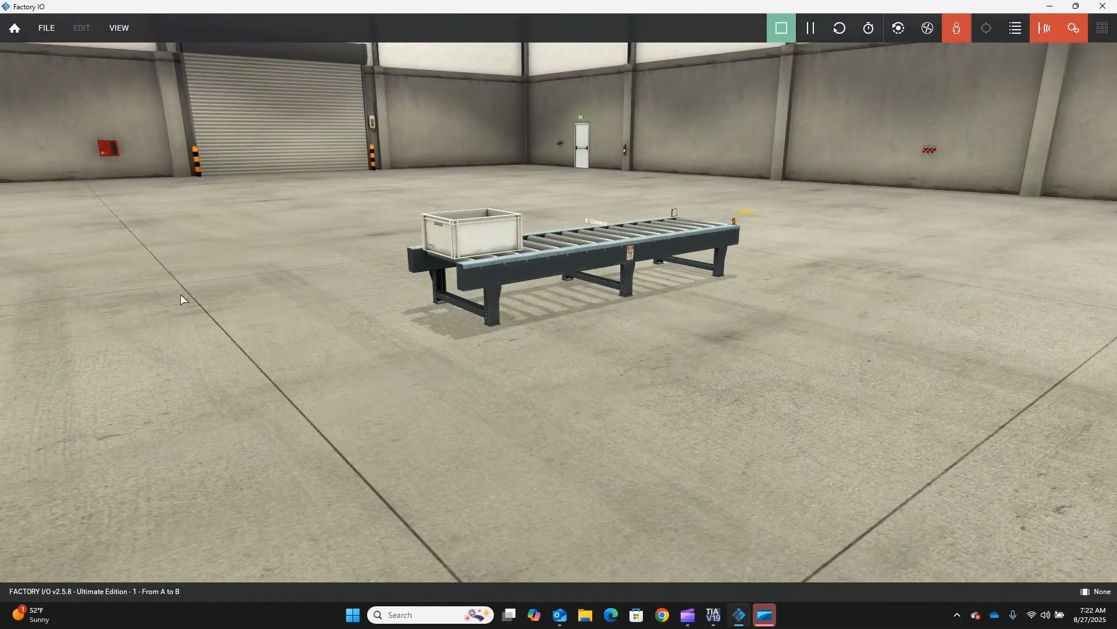
key(w)
key(d)
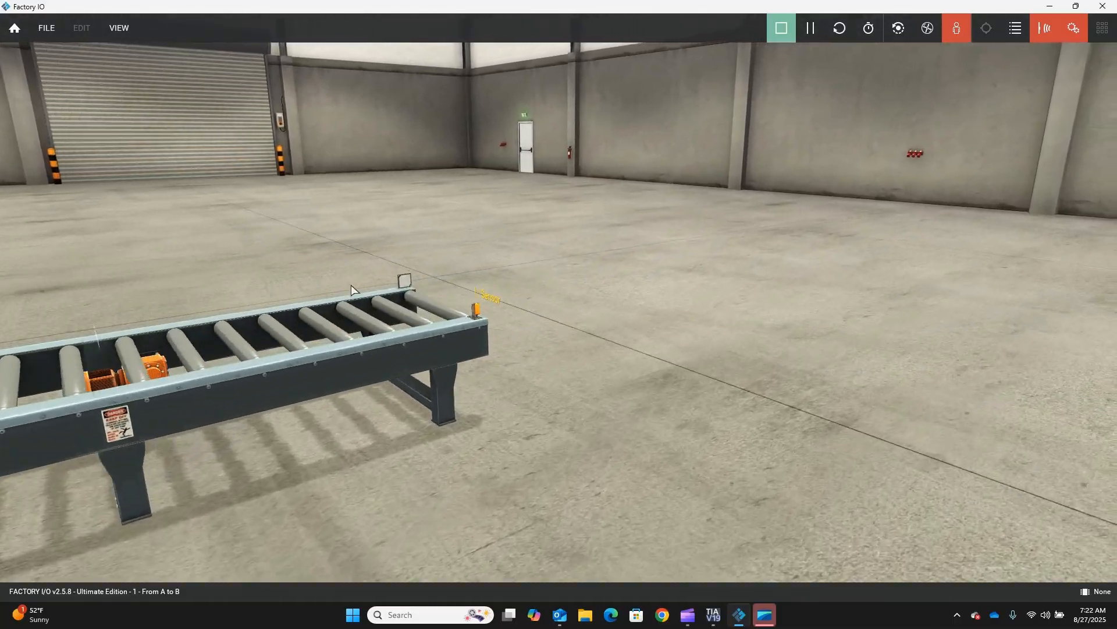
right_drag(348, 285, 88, 282)
key(s)
right_drag(774, 305, 830, 315)
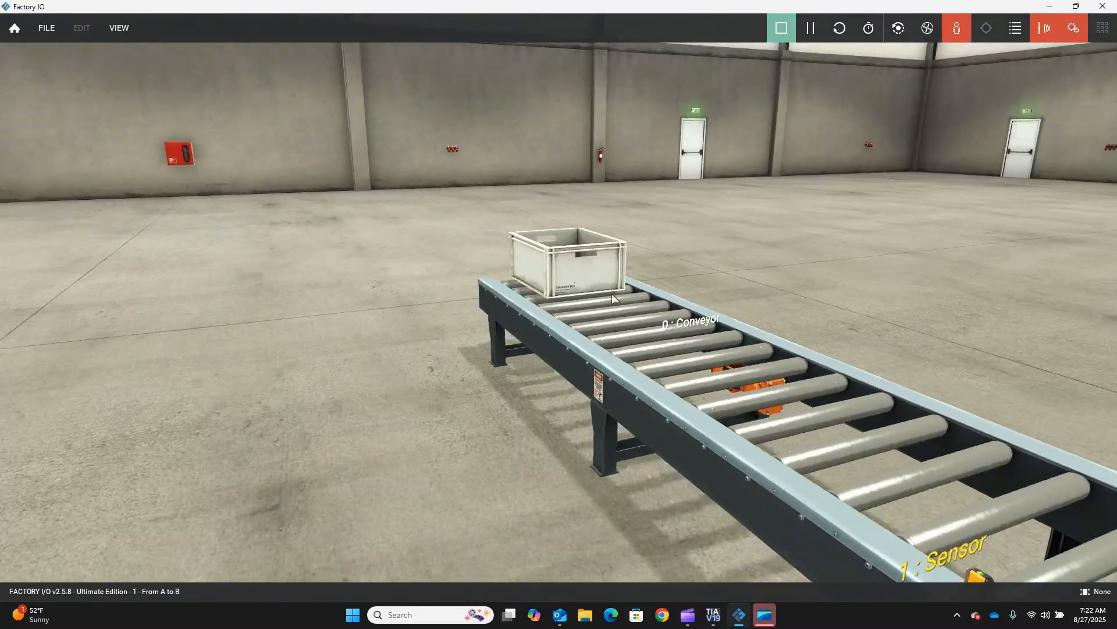
key(s)
key(a)
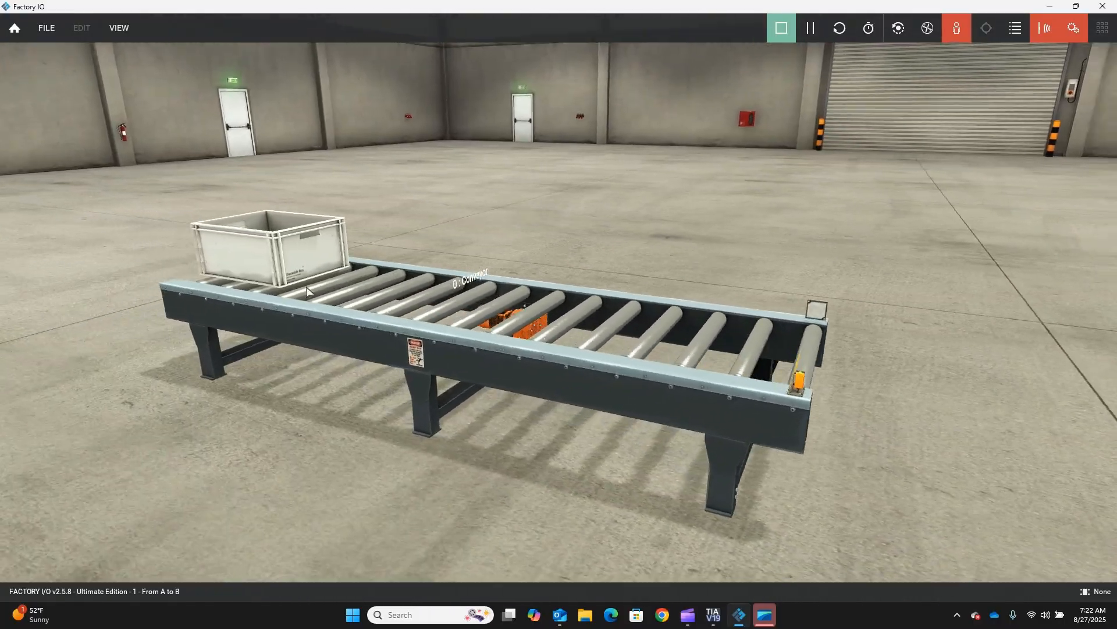
key(a)
right_drag(306, 287, 512, 325)
key(a)
key(d)
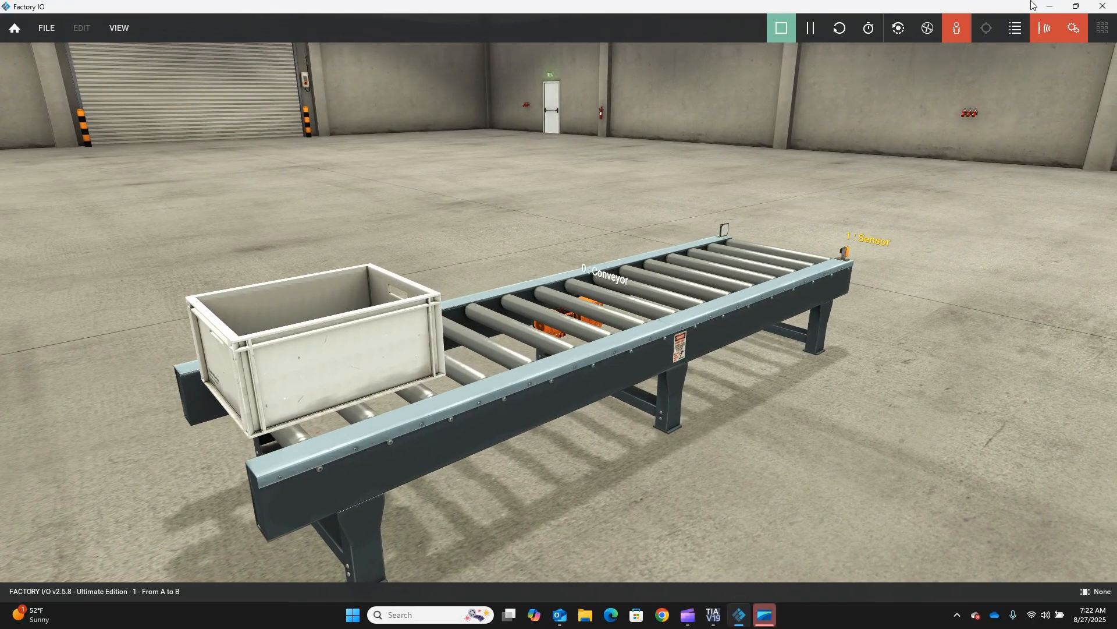
- Stop the simulation and browse the full parts palette from boxes to safety fences, hiding it at the end
click(1050, 33)
click(780, 30)
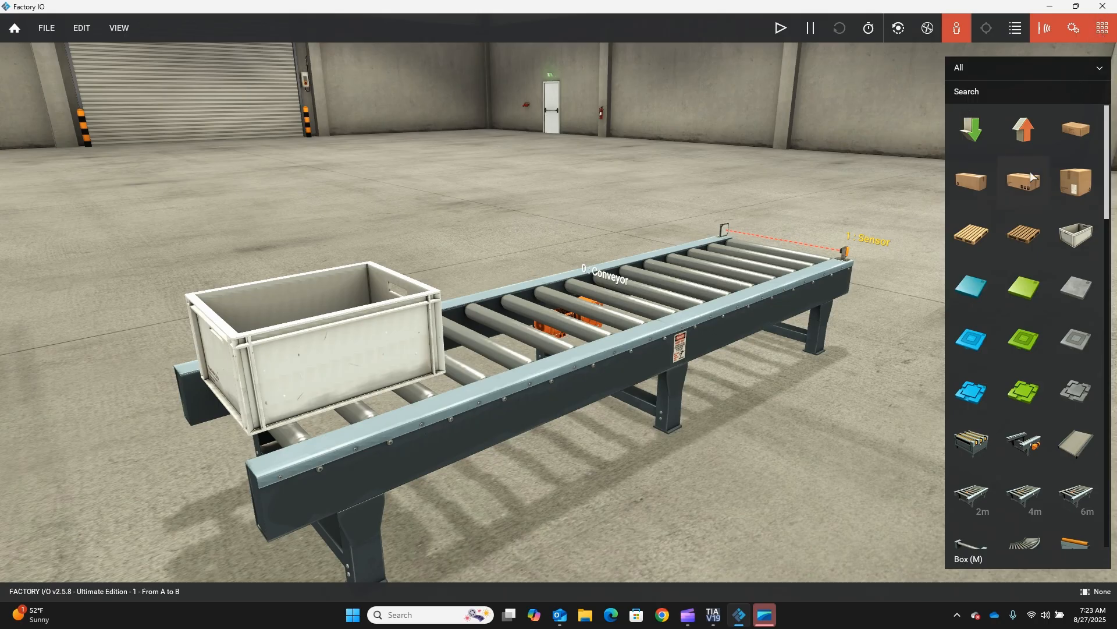
scroll(1025, 245, down, 1)
scroll(1025, 245, down, 5)
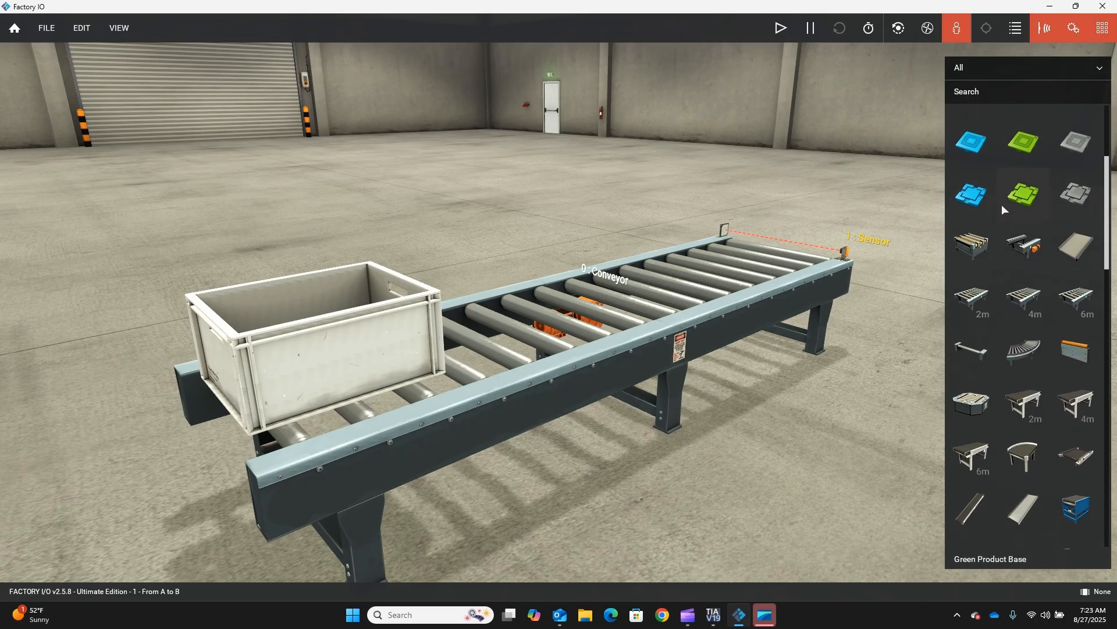
scroll(1027, 247, down, 5)
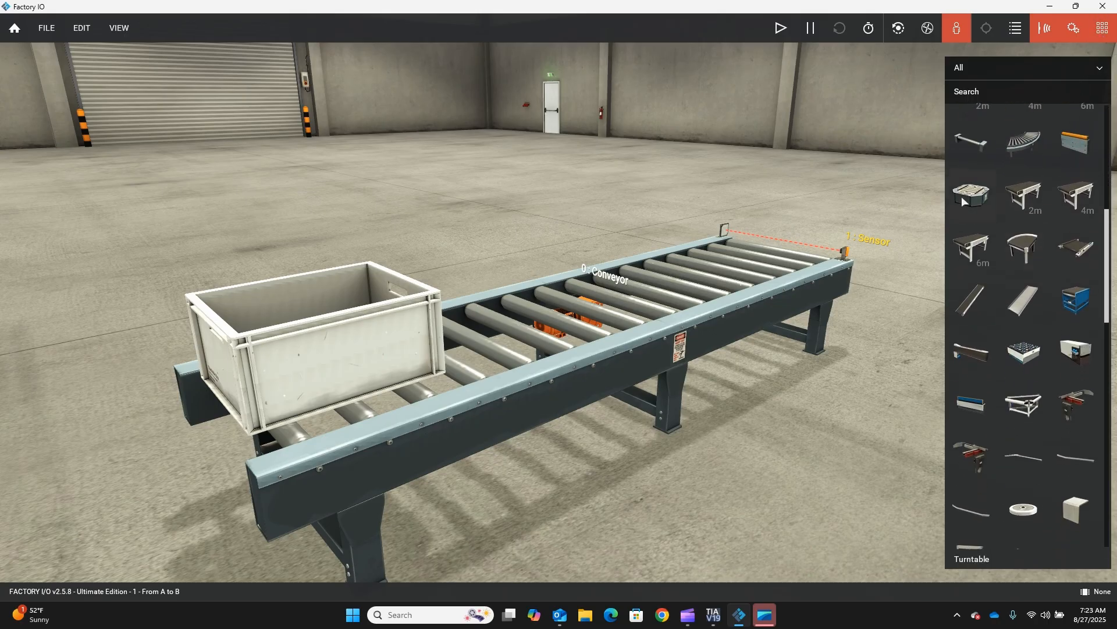
scroll(1008, 254, down, 5)
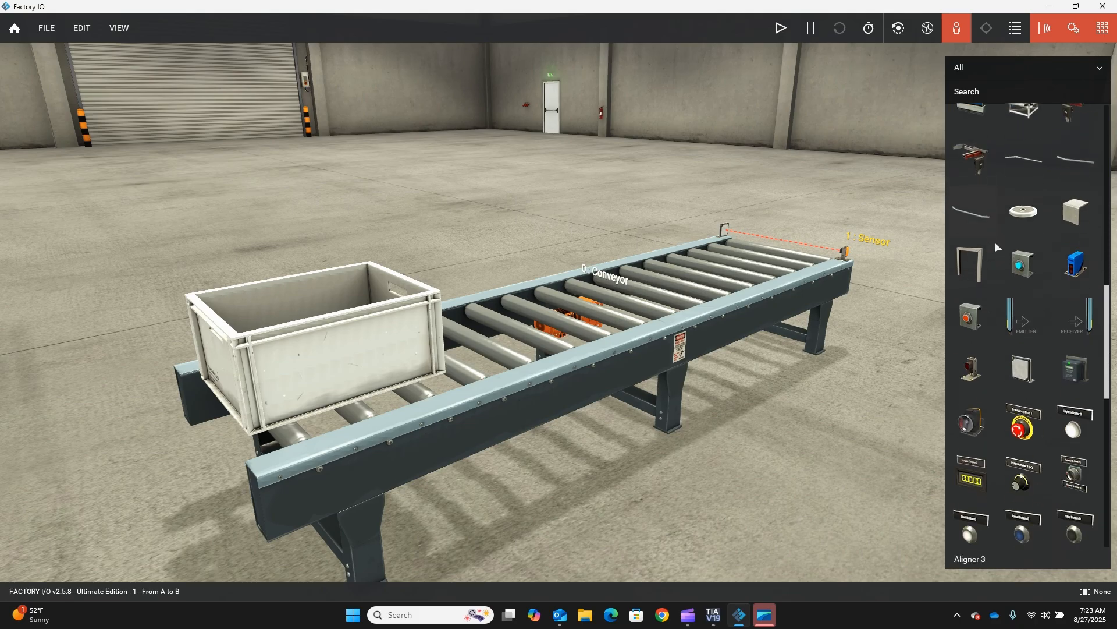
scroll(1001, 257, down, 3)
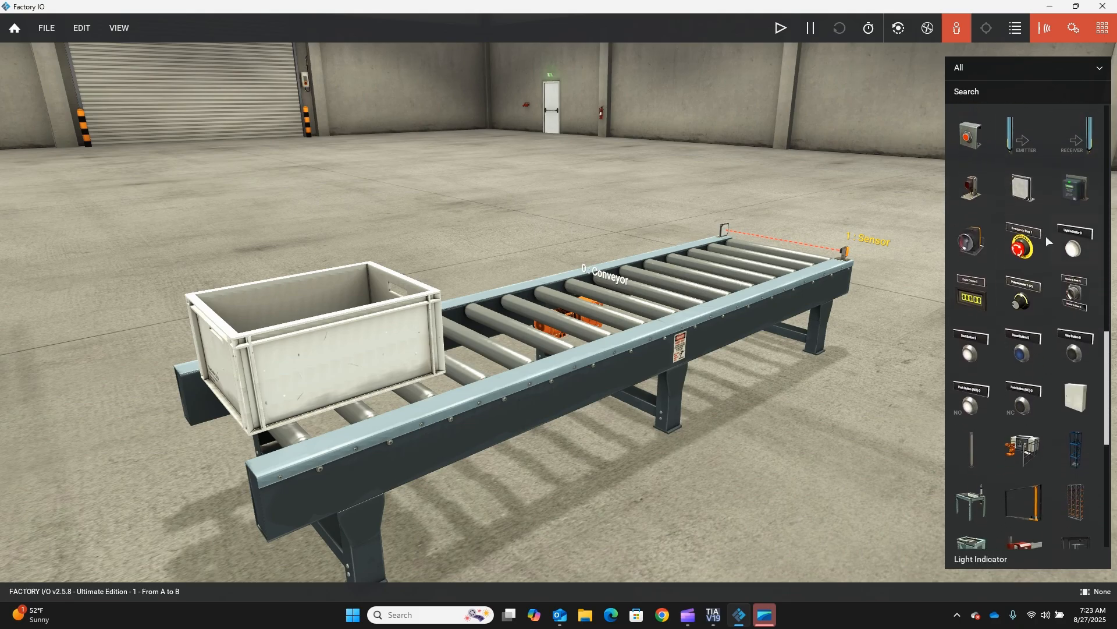
scroll(1022, 311, down, 5)
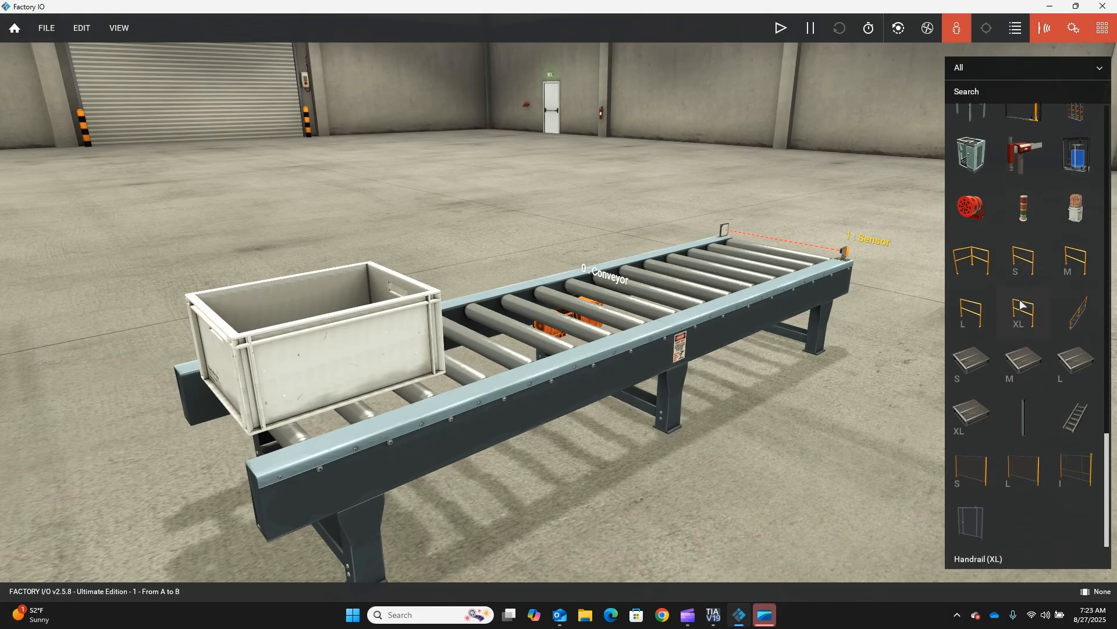
scroll(1038, 514, up, 8)
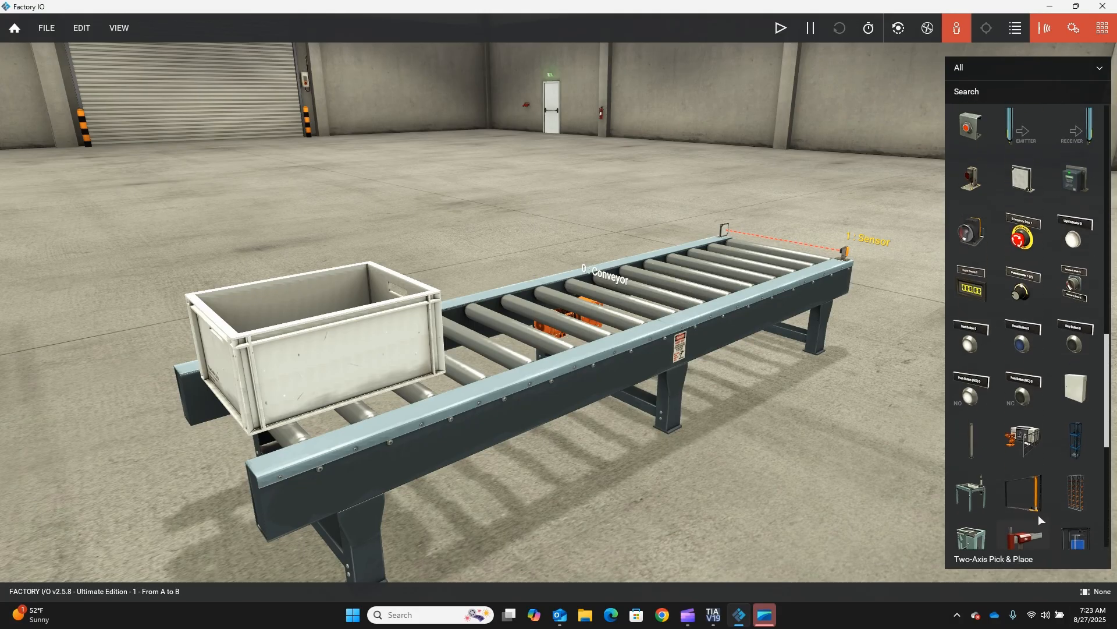
scroll(1038, 511, up, 12)
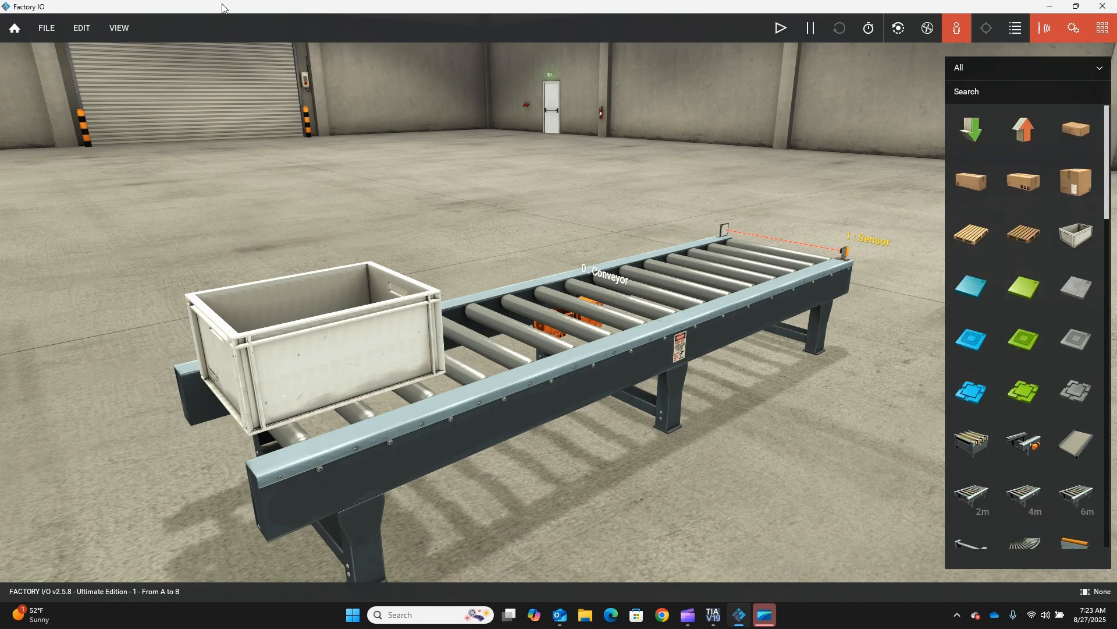
click(1102, 28)
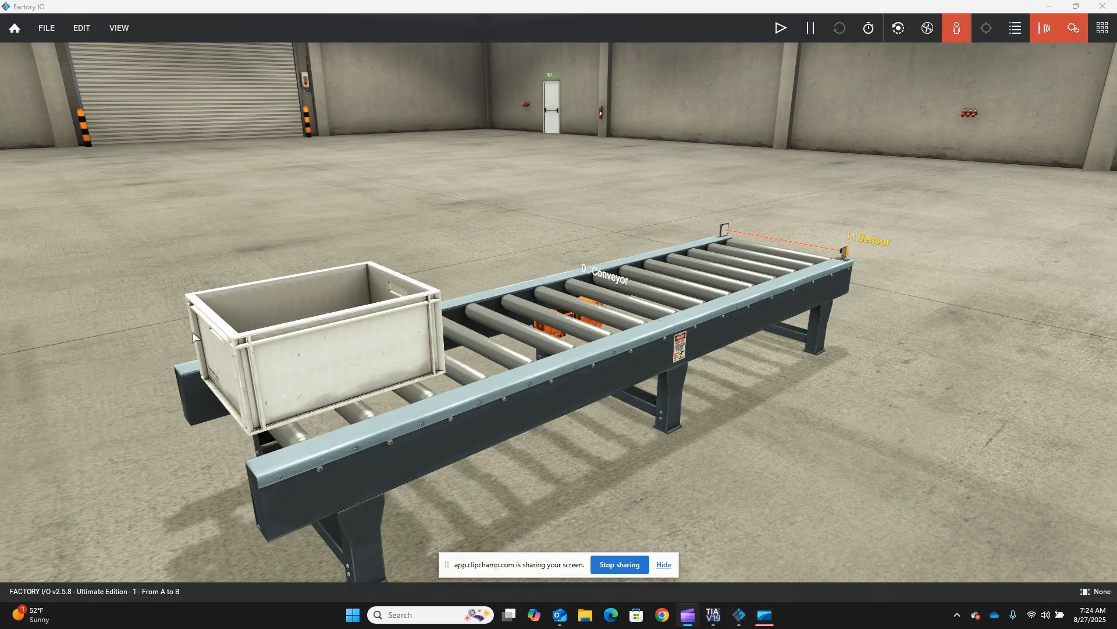
- Check the file and display commands, and turn the sensor tags off and back on
click(58, 28)
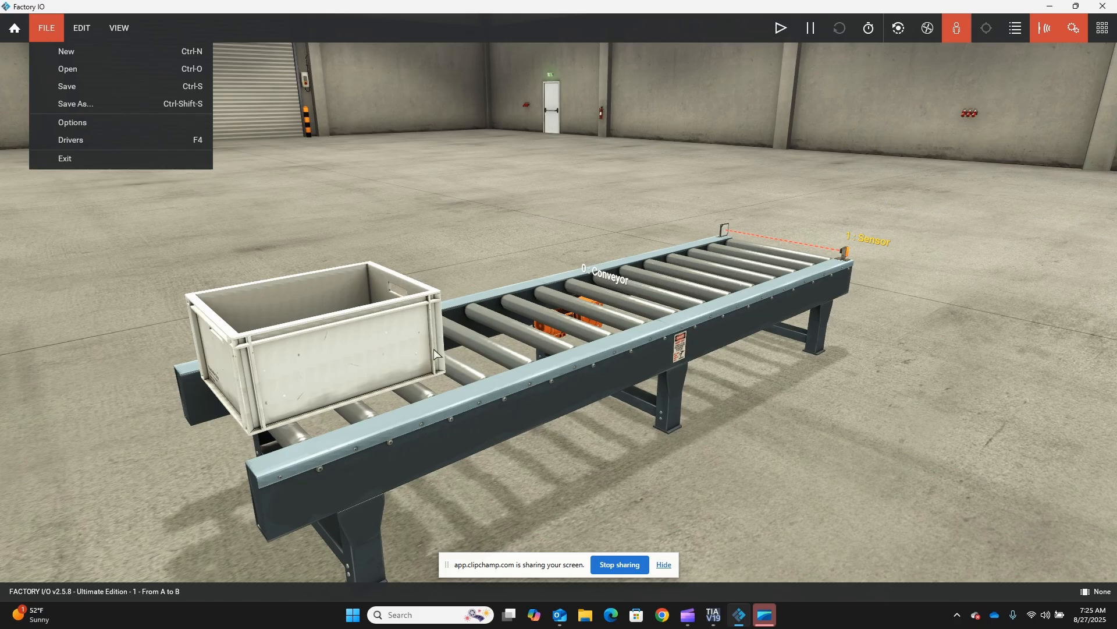
mouse_move(125, 39)
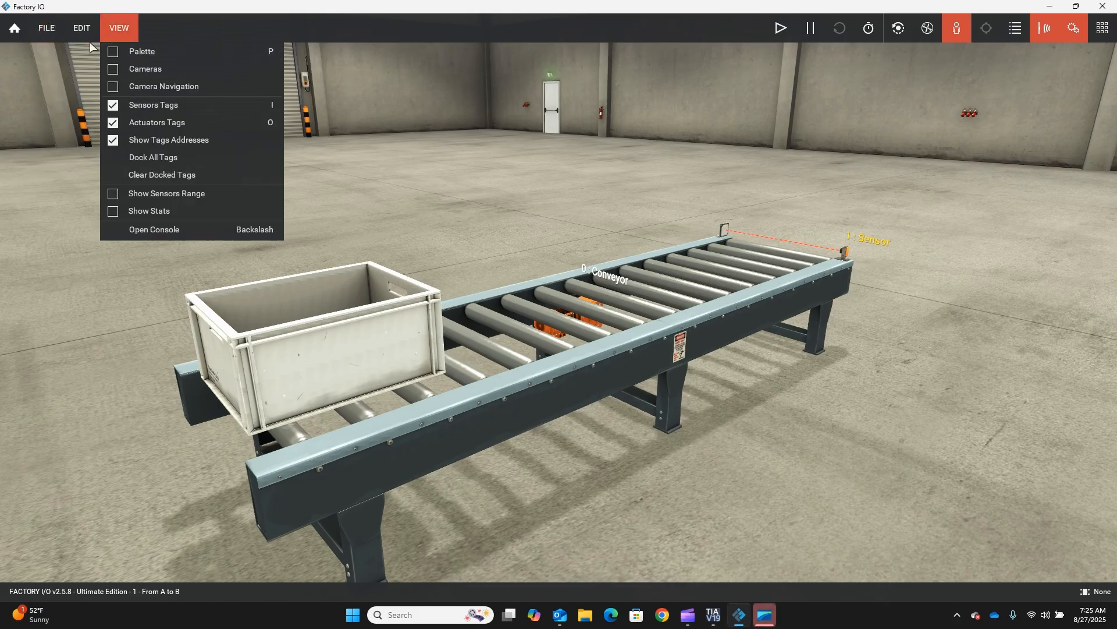
mouse_move(51, 33)
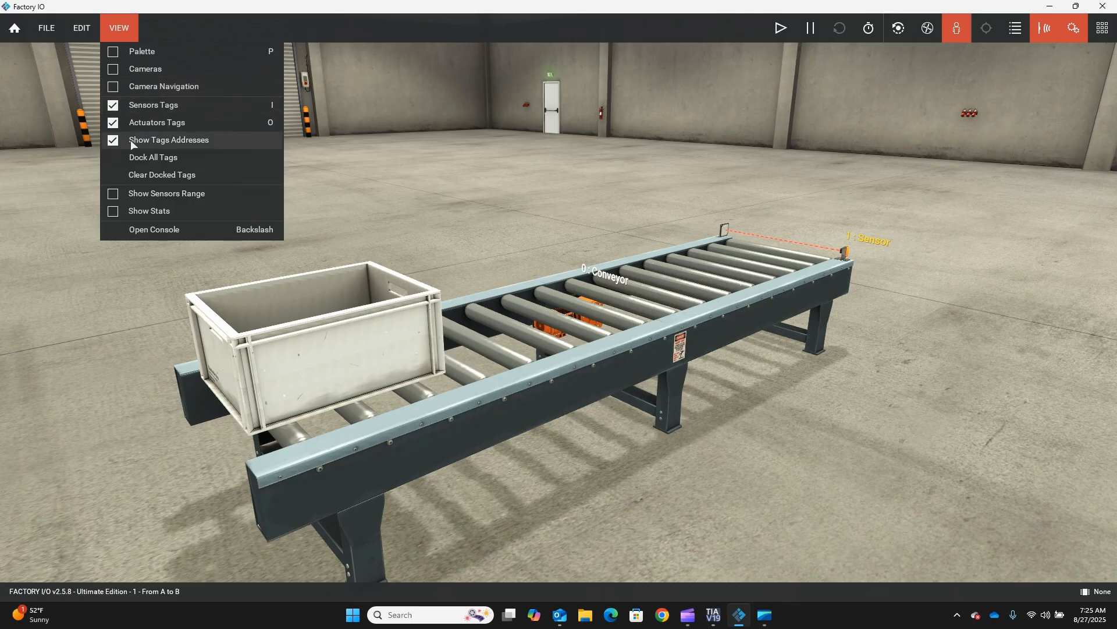
click(113, 107)
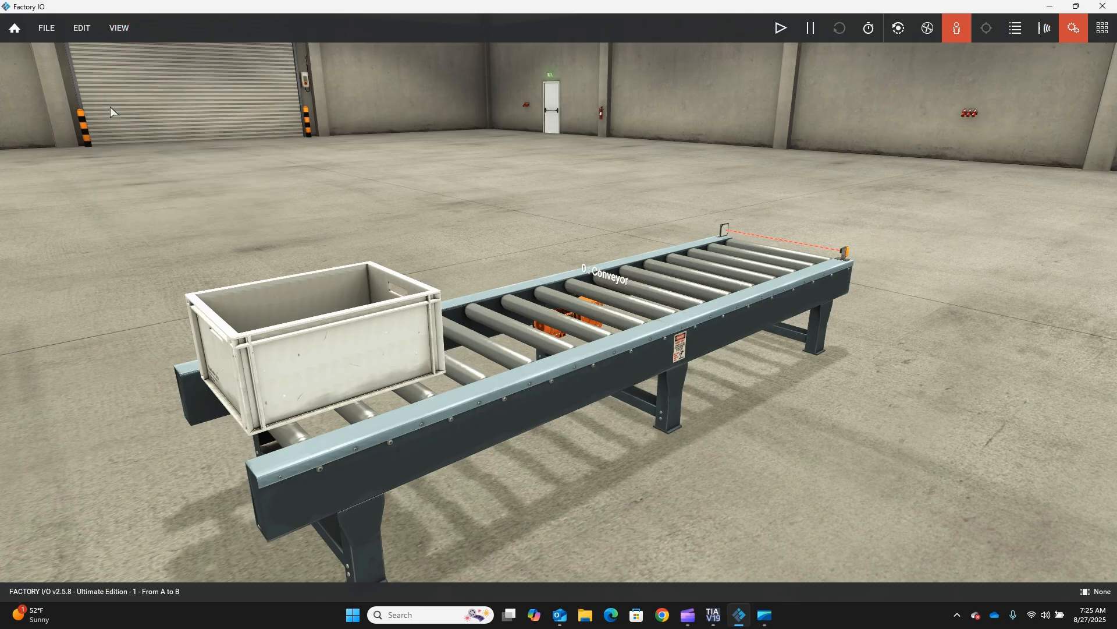
click(114, 32)
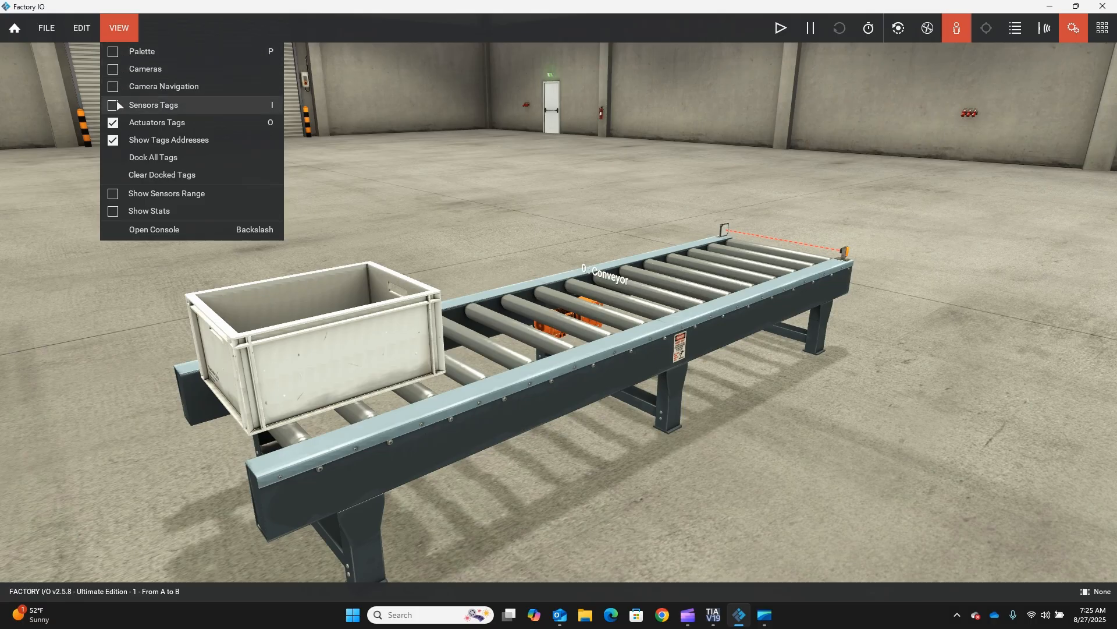
click(114, 102)
click(115, 28)
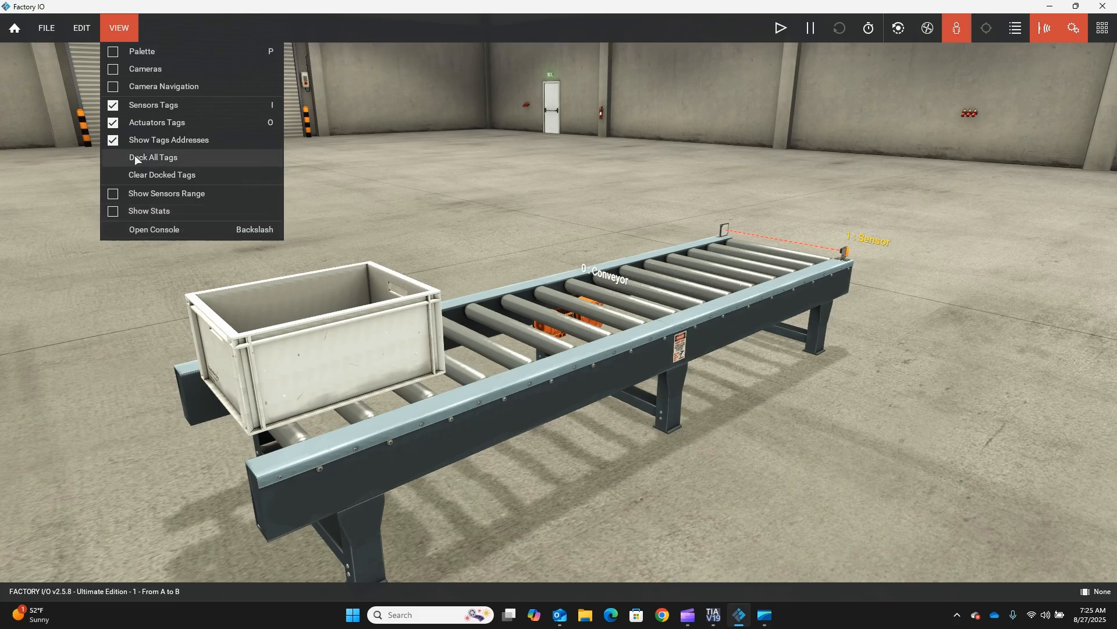
- Review the general, video, audio, controls, instructor and licensing options, and return to the scene
click(50, 29)
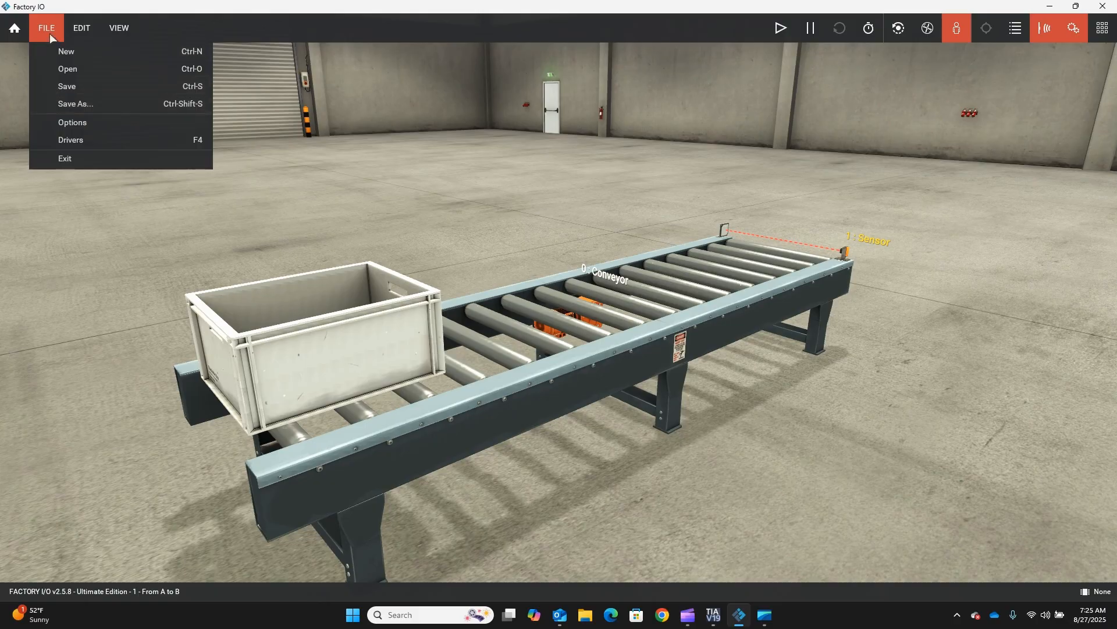
click(68, 121)
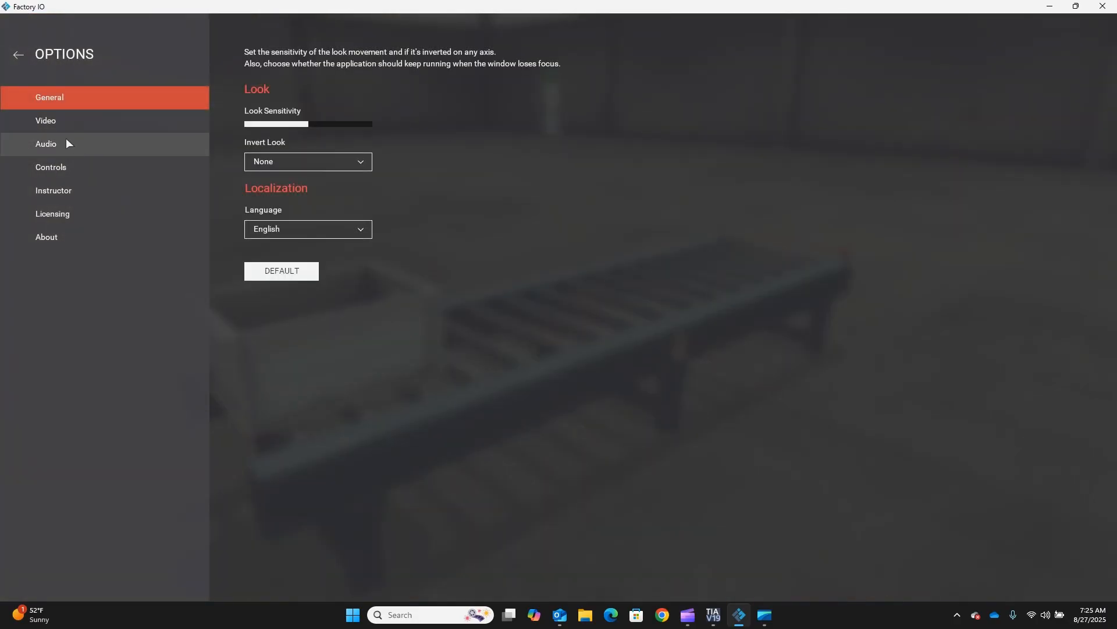
click(67, 121)
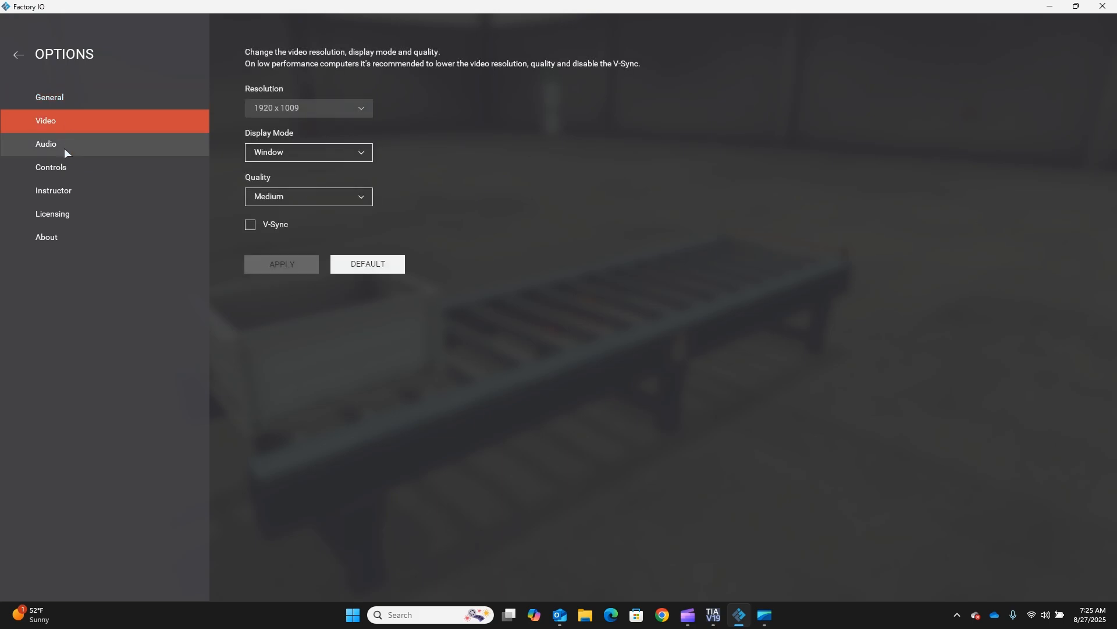
click(64, 148)
click(64, 167)
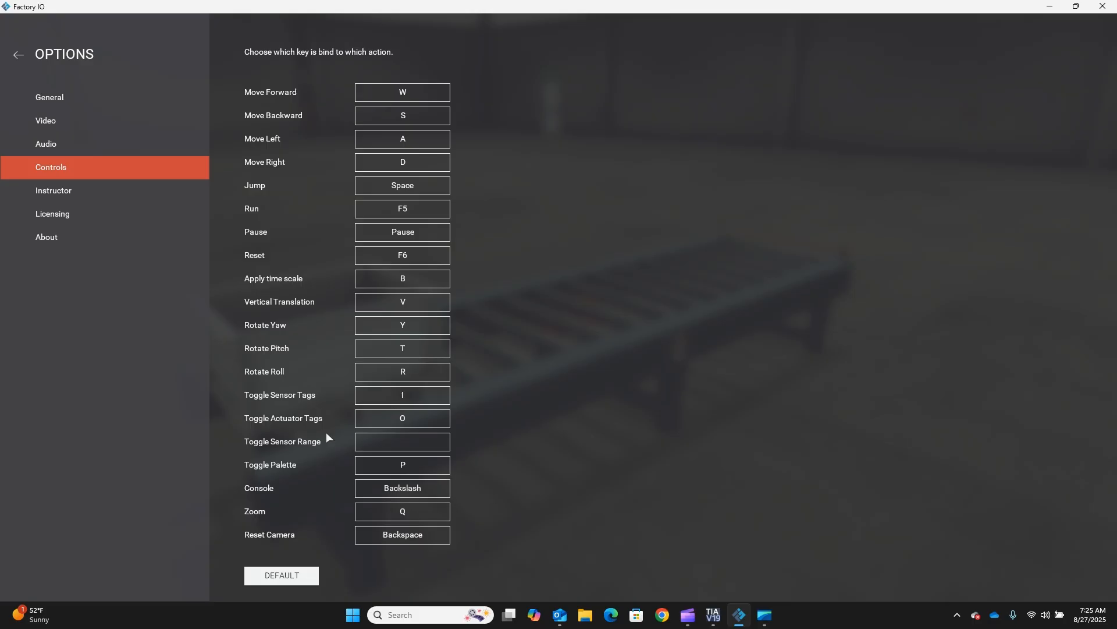
click(47, 190)
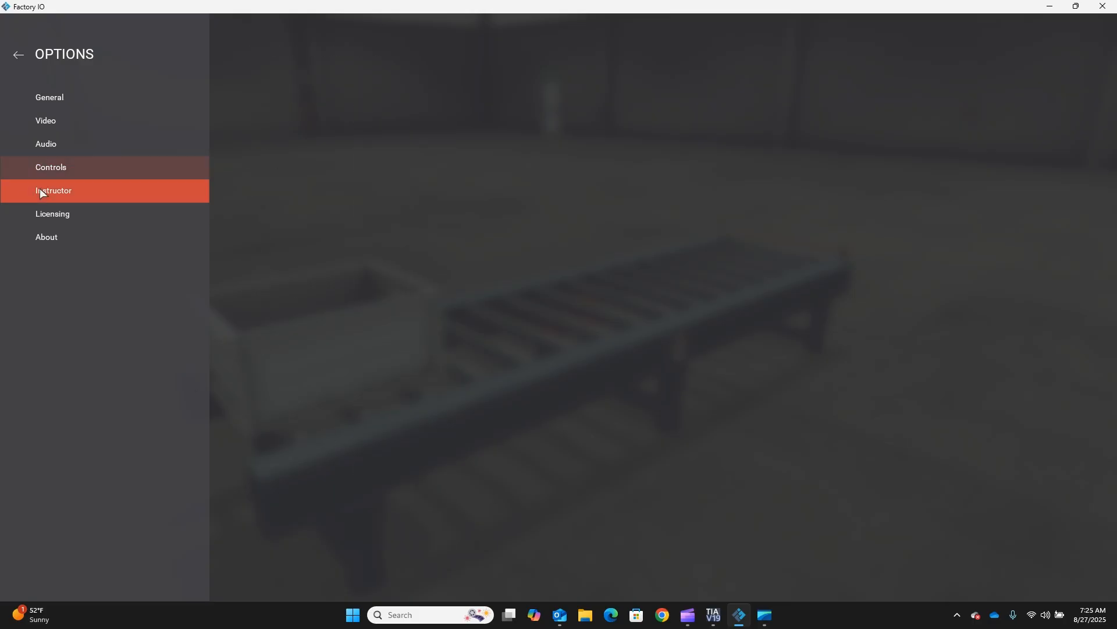
click(47, 218)
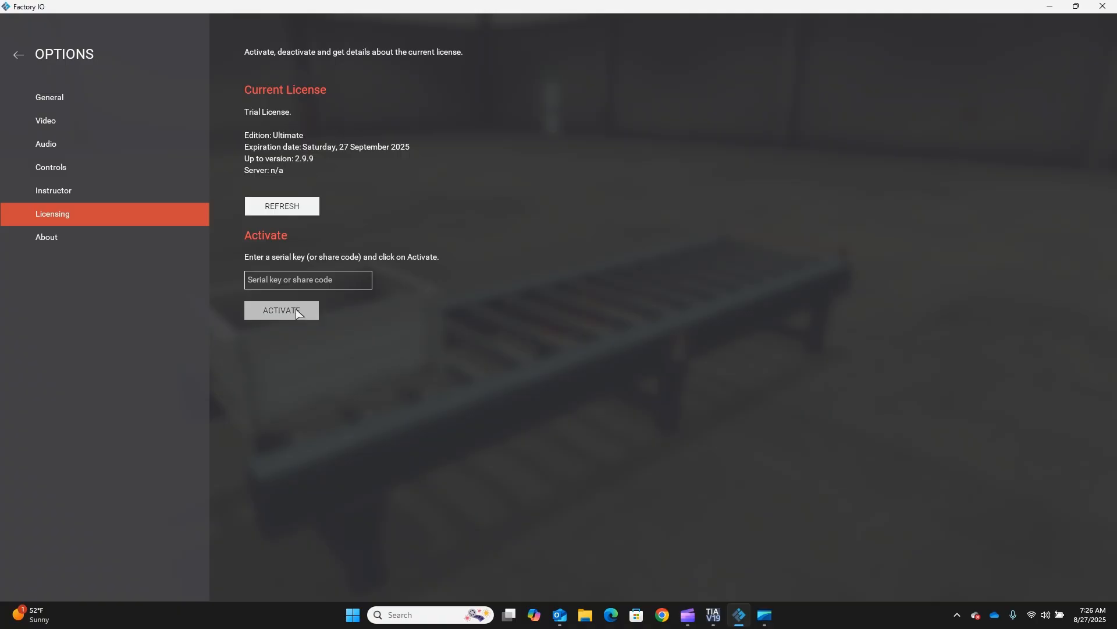
click(283, 279)
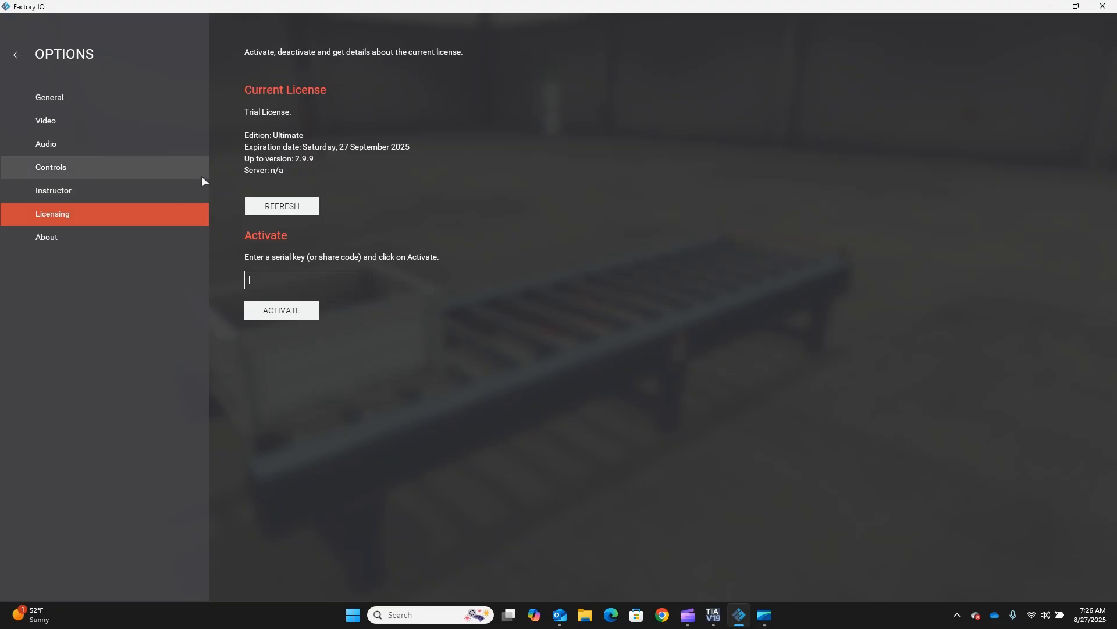
click(19, 55)
- Open the driver settings and select Siemens S7-1200/1500 as the scene's driver
click(39, 28)
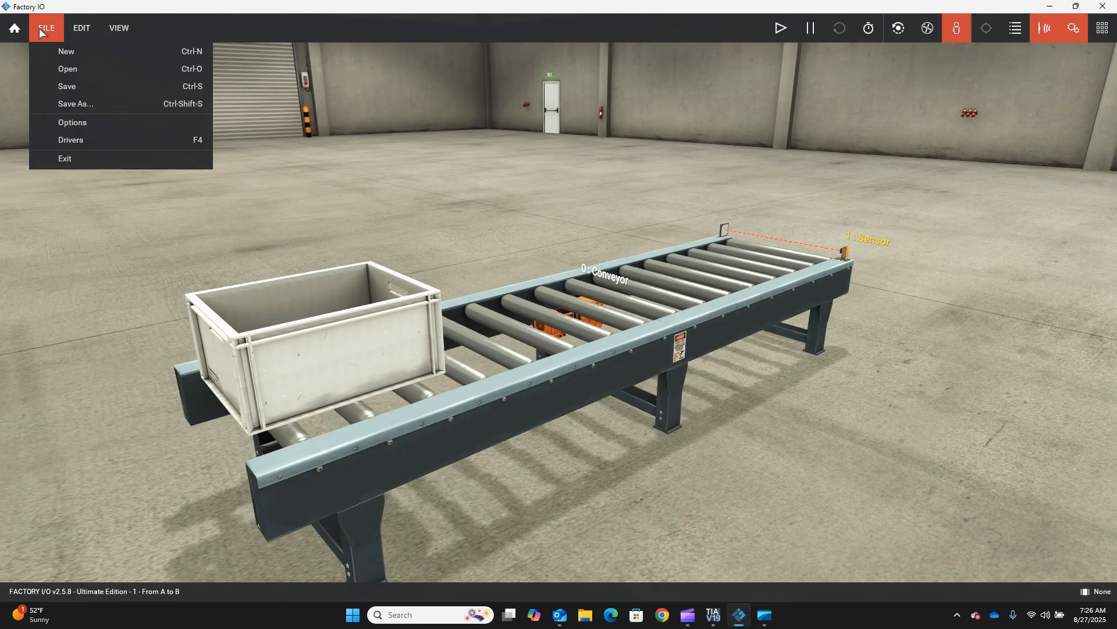
click(75, 141)
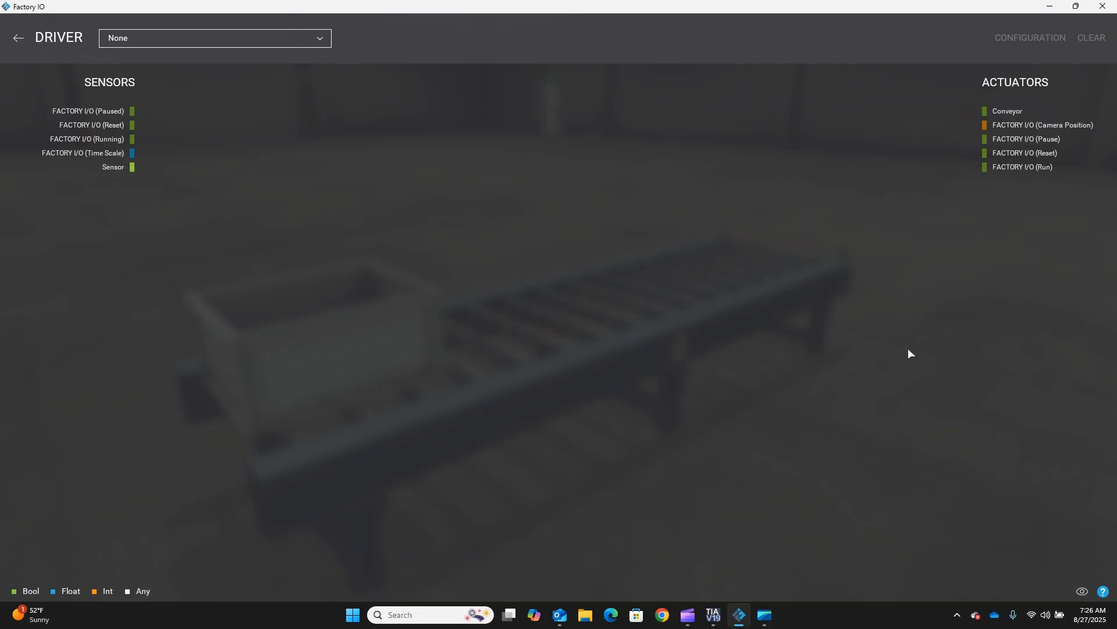
click(288, 37)
click(287, 38)
click(275, 40)
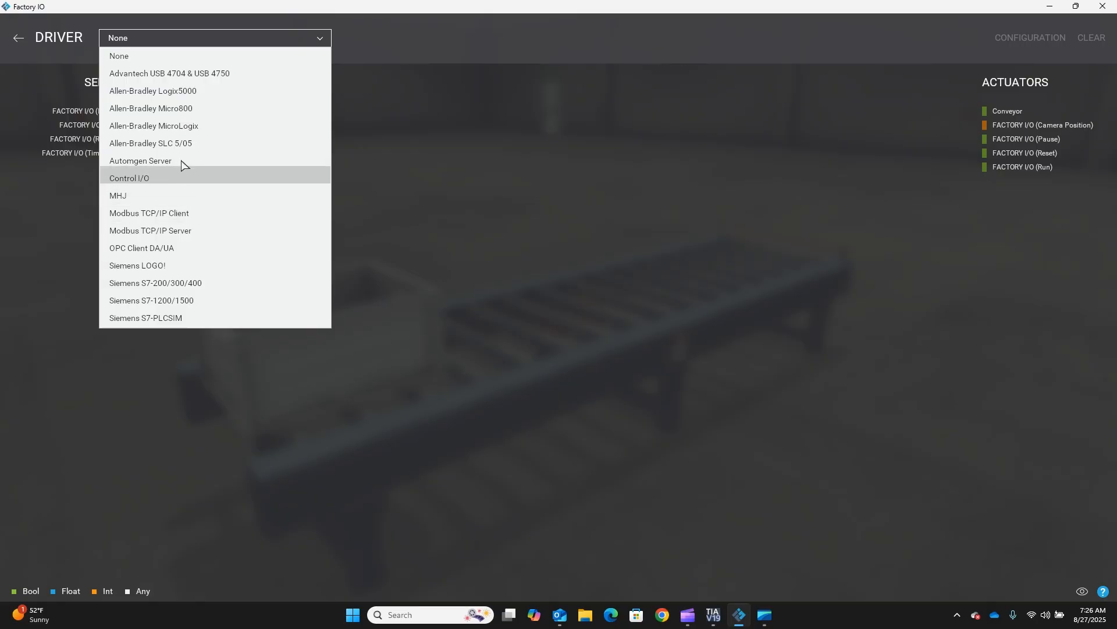
click(177, 302)
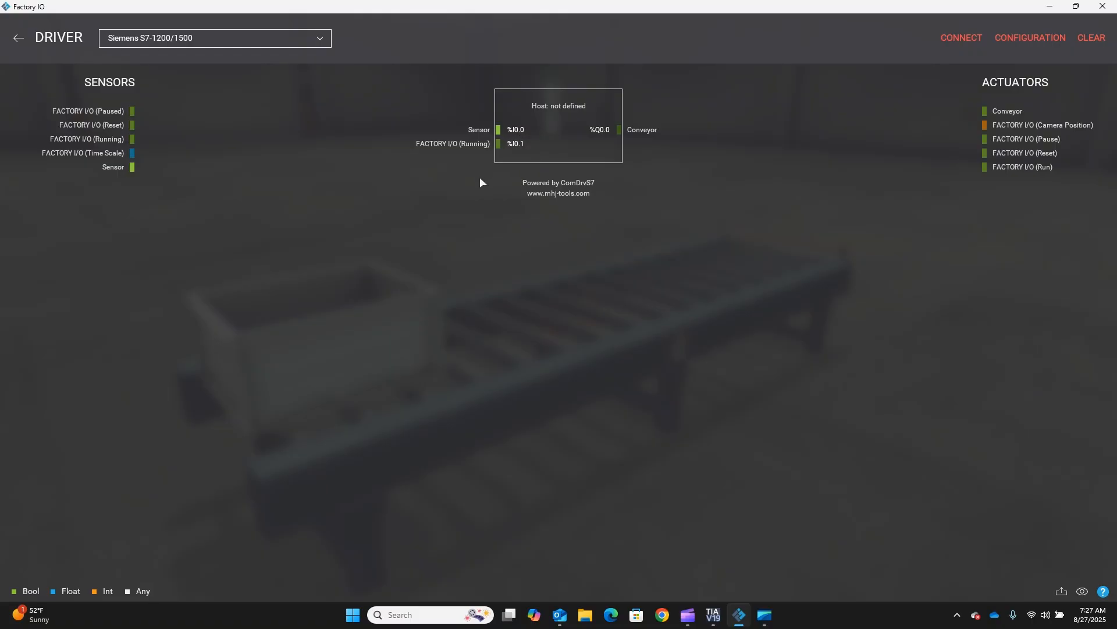
- Set the Bool Inputs and Bool Outputs offsets to 10 in the S7-1200/1500 driver configuration
click(1017, 36)
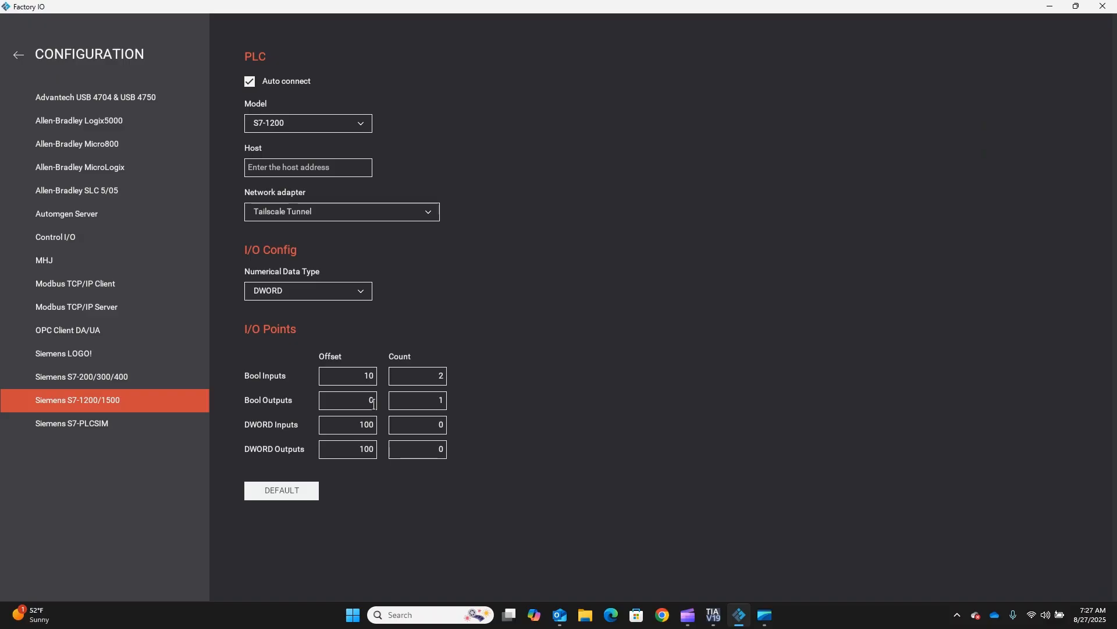
click(372, 400)
key(BackSpace)
text(10)
click(18, 56)
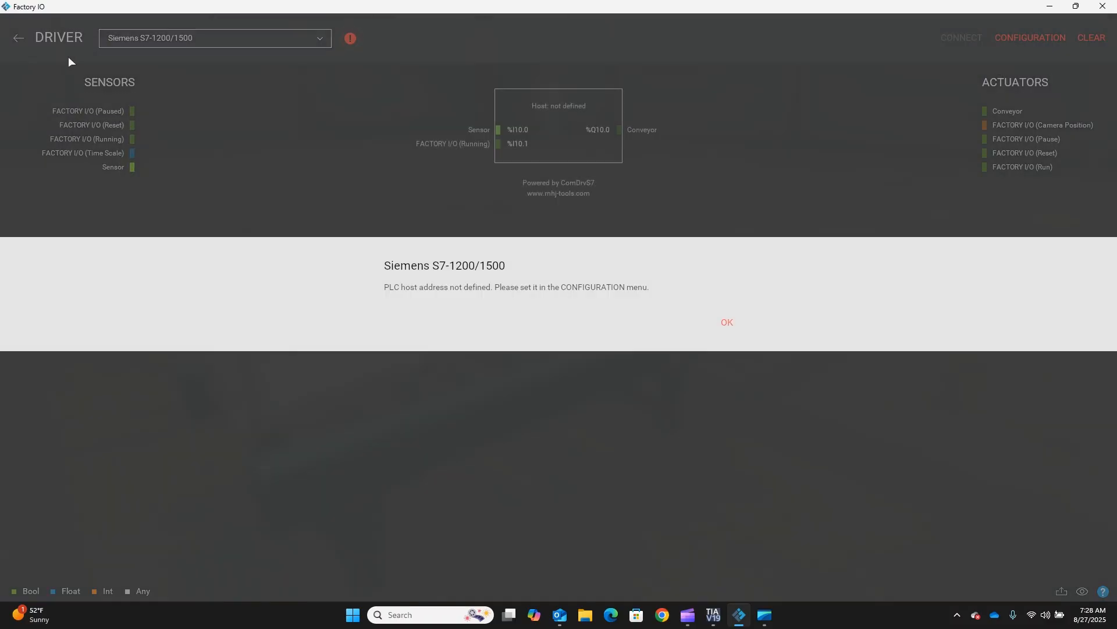
click(726, 323)
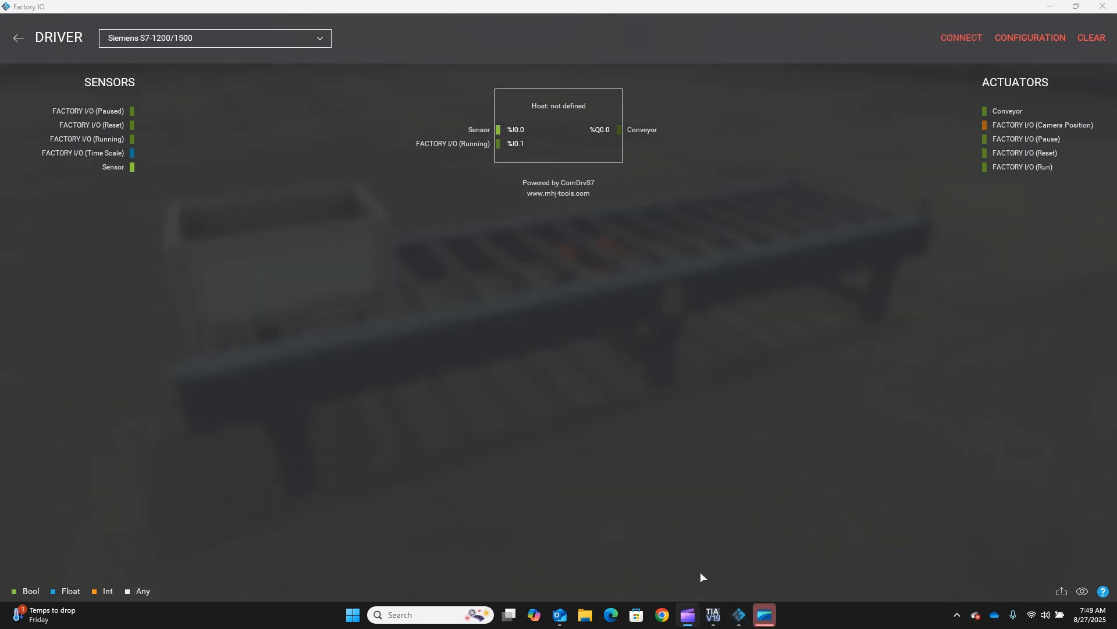
- Switch to the FactoryIO_LAB1 project in TIA Portal
click(714, 615)
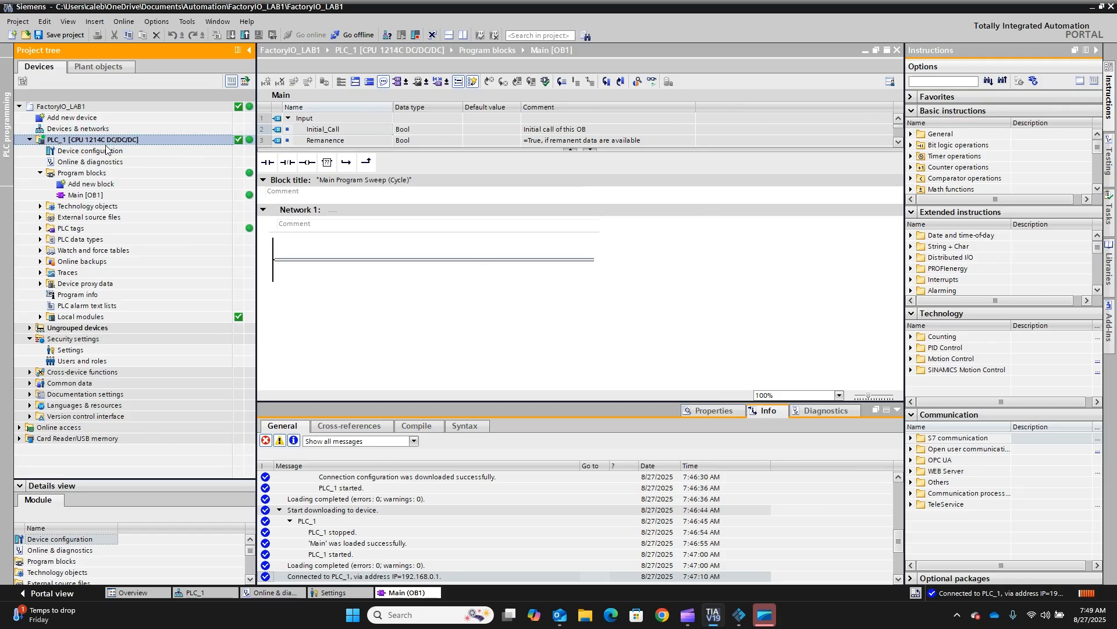
- Copy the IP address of PLC_1's PROFINET interface [X1] from its online diagnostics
double_click(97, 162)
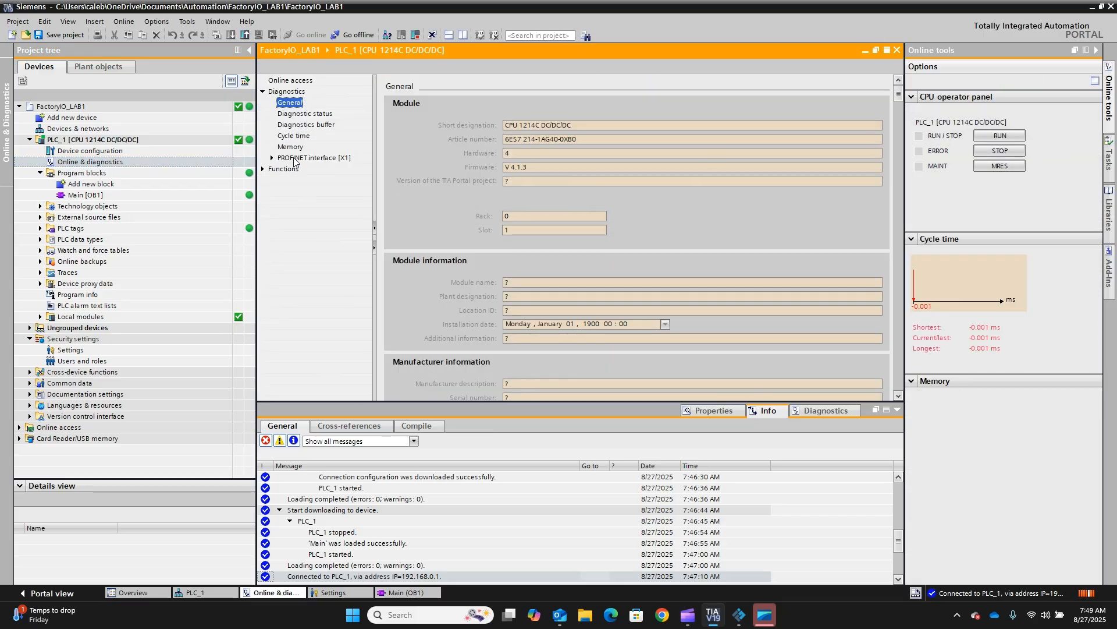
click(308, 158)
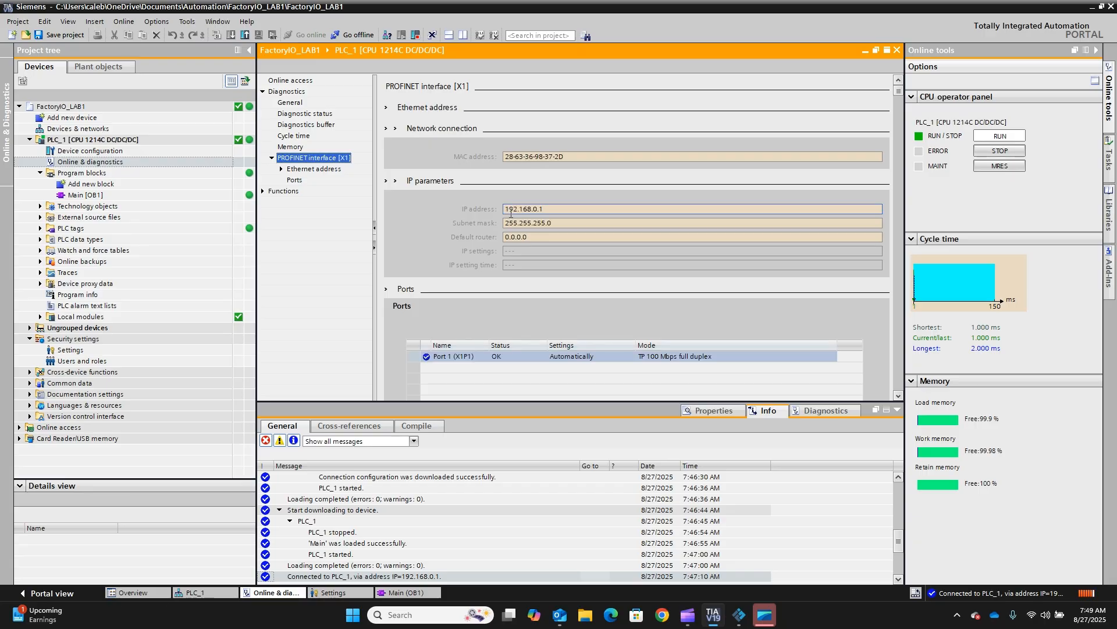
double_click(531, 209)
right_click(529, 211)
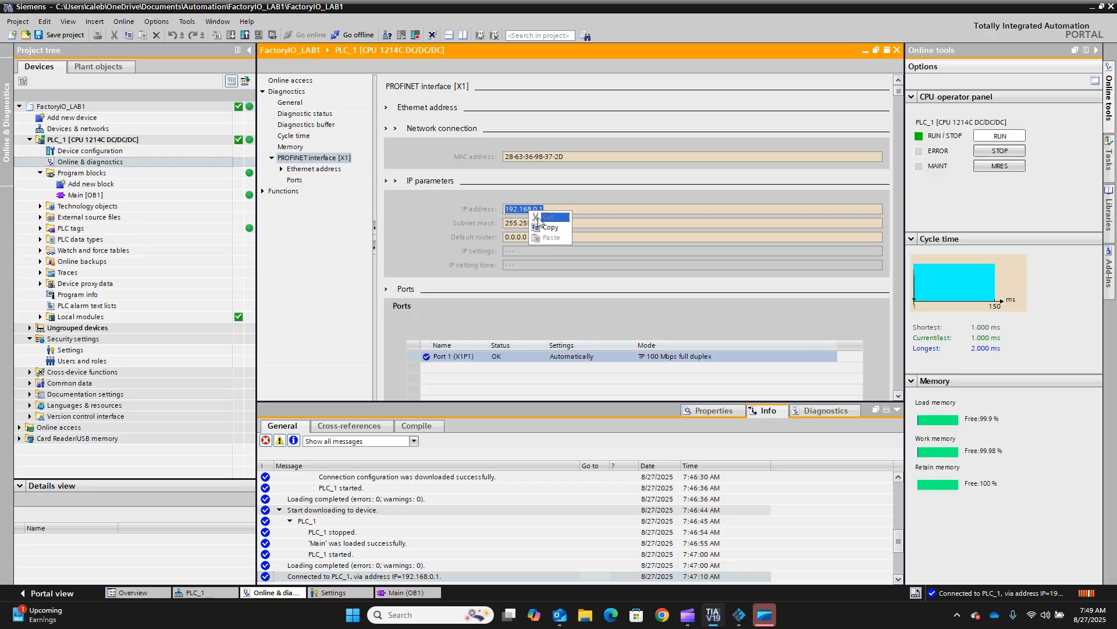
click(547, 228)
click(551, 208)
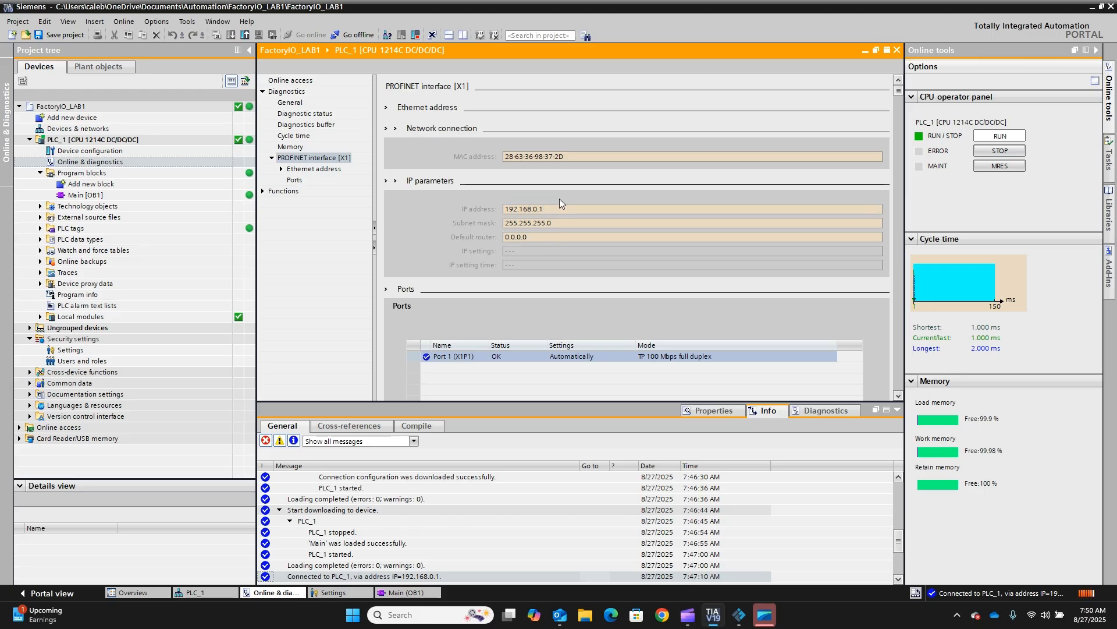
- Switch to Factory I/O and configure the driver with host 192.168.0.1 and the Realtek Gaming GbE Family Controller network adapter
click(1091, 6)
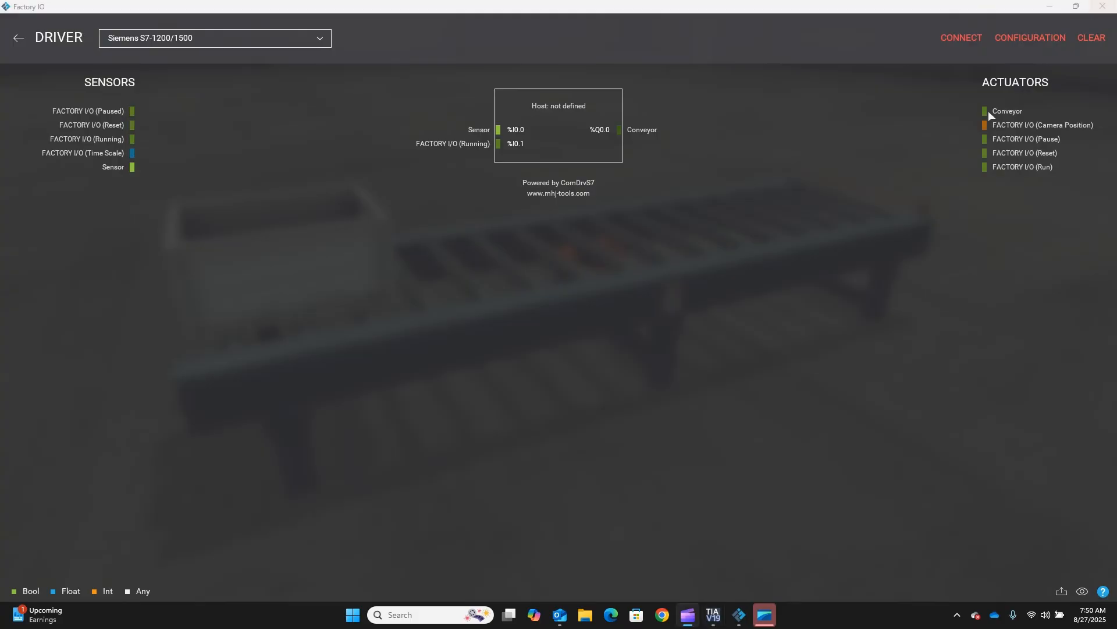
click(1013, 37)
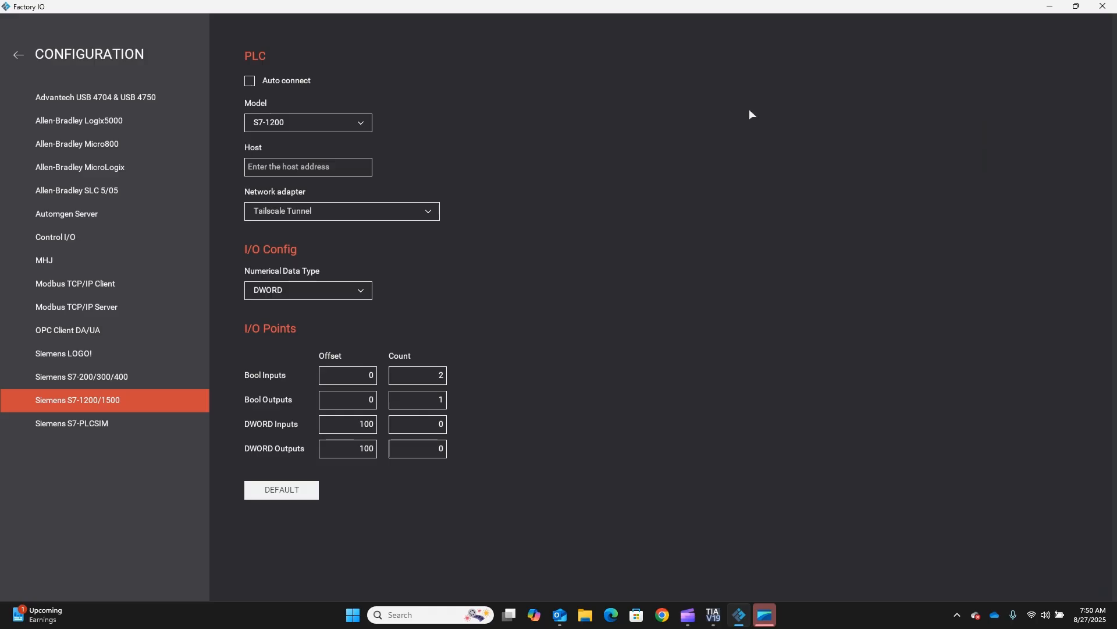
click(305, 166)
key(ctrl+v)
click(326, 212)
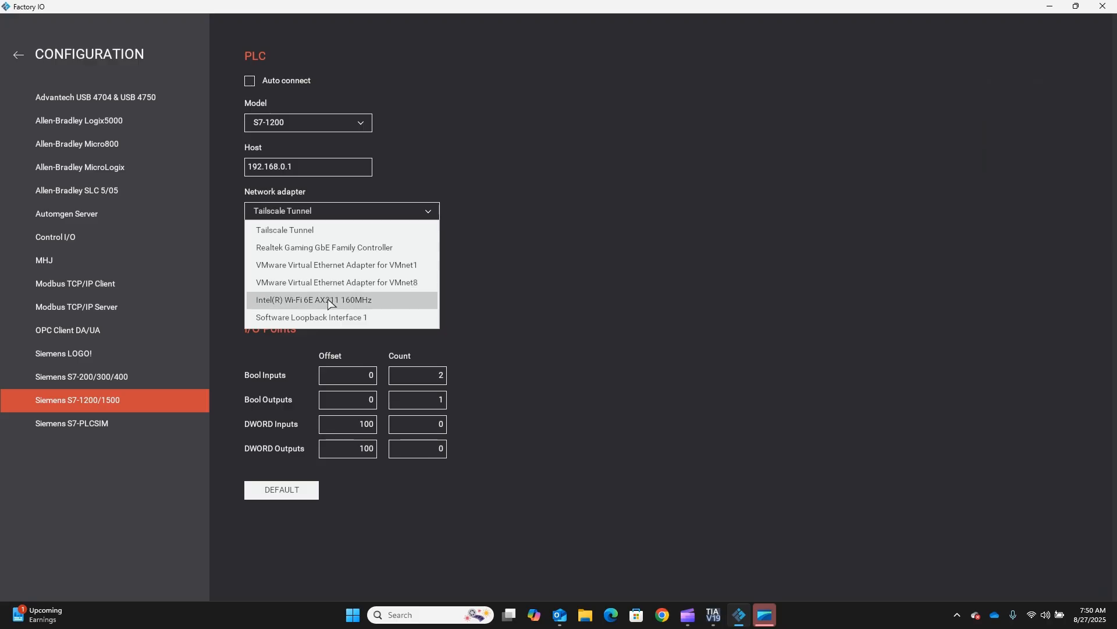
click(340, 248)
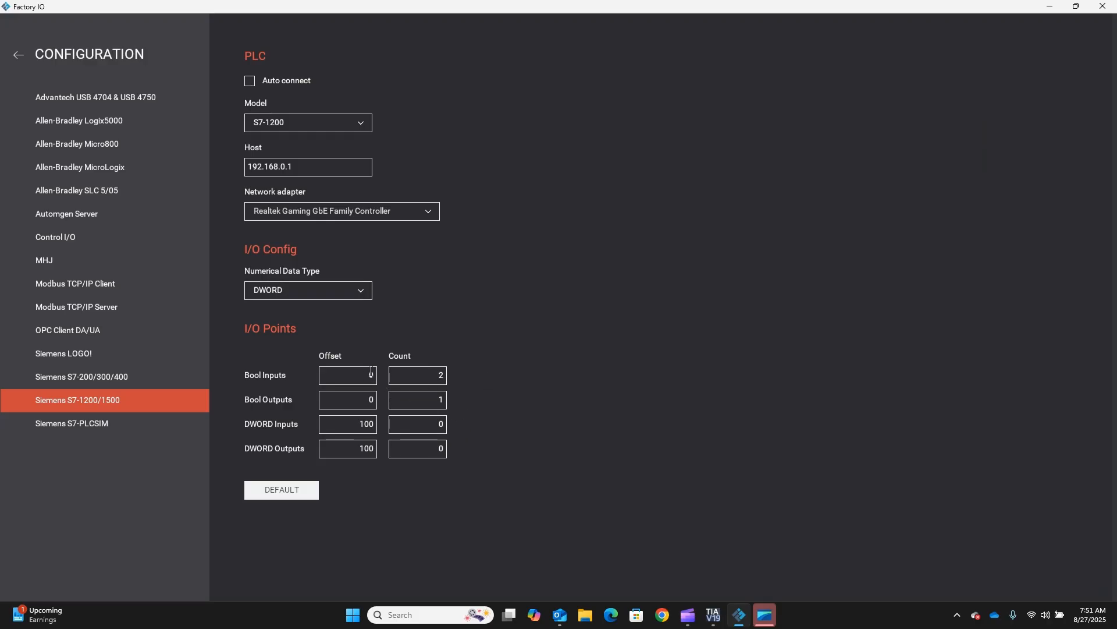
- Set the Bool Inputs and Bool Outputs offsets to 10 and connect the driver to the PLC
text(10)
click(376, 402)
text(1)
click(15, 53)
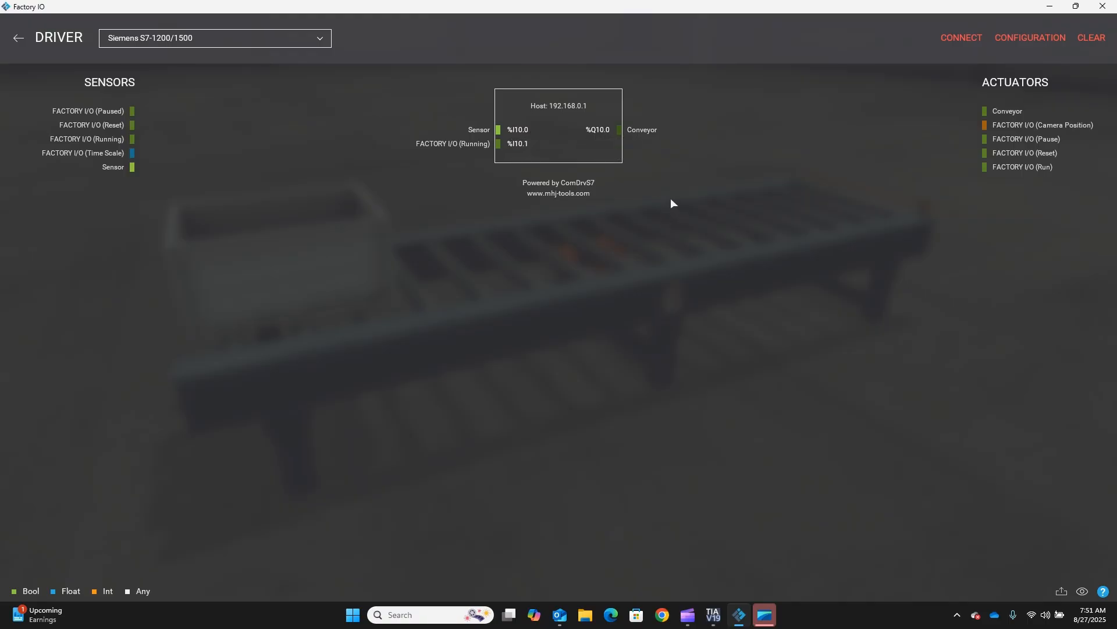
click(959, 38)
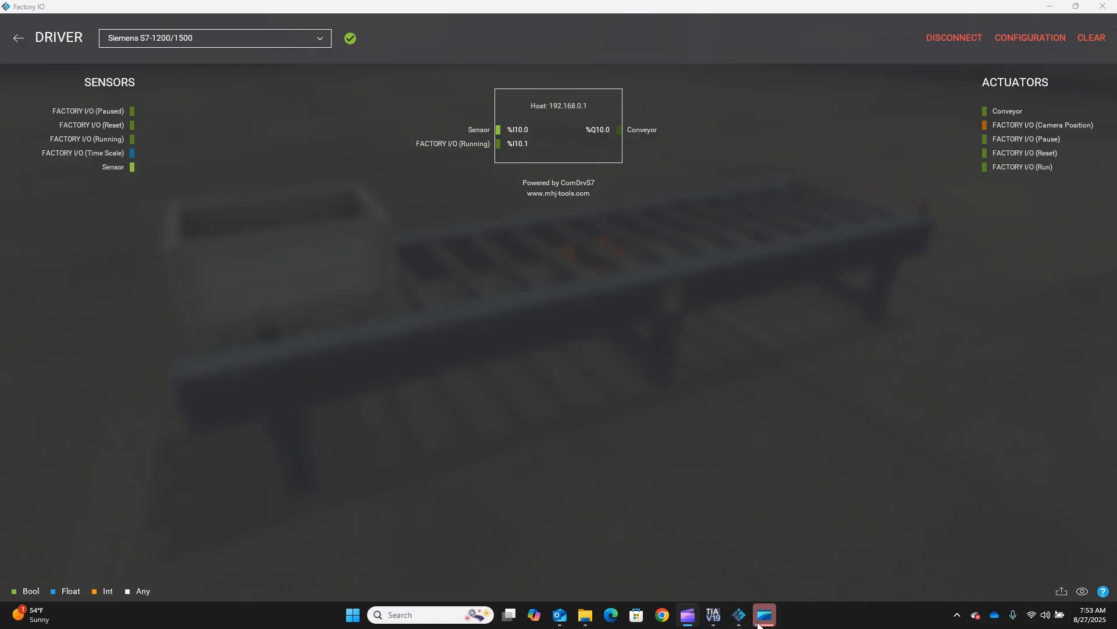
- Export the Factory I/O driver's tags to an XML file and check the exported file in its folder
click(665, 573)
click(714, 615)
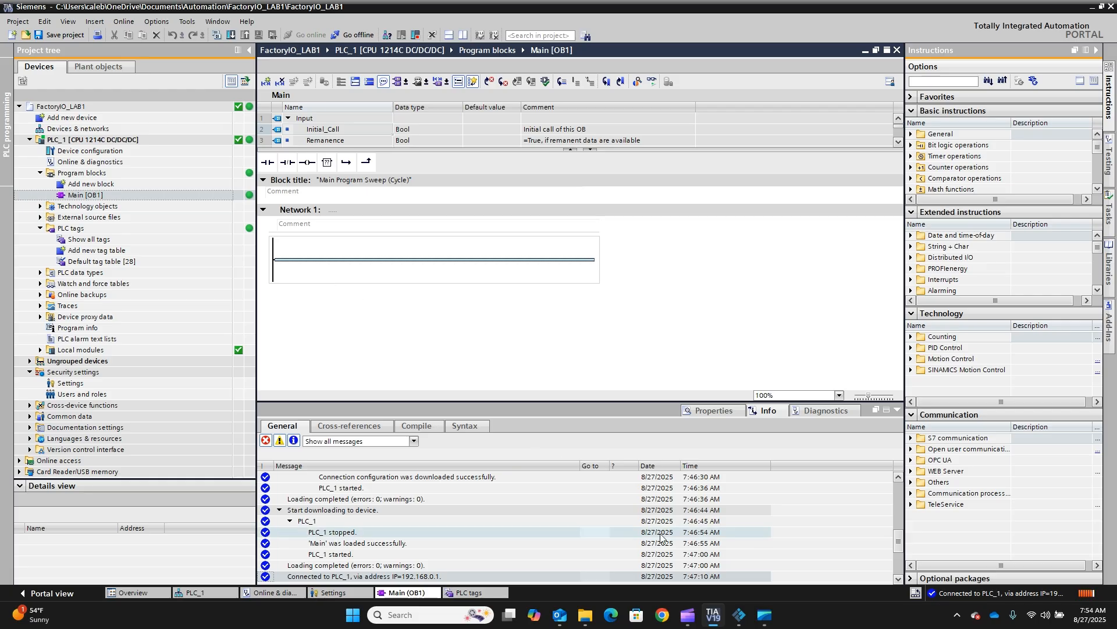
click(738, 617)
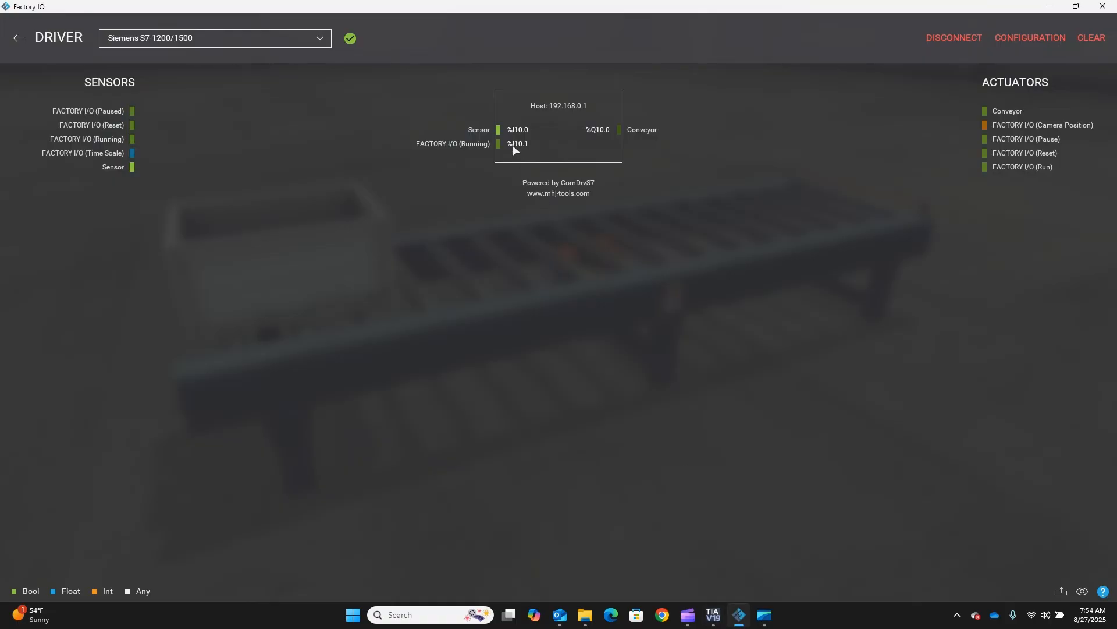
click(1061, 592)
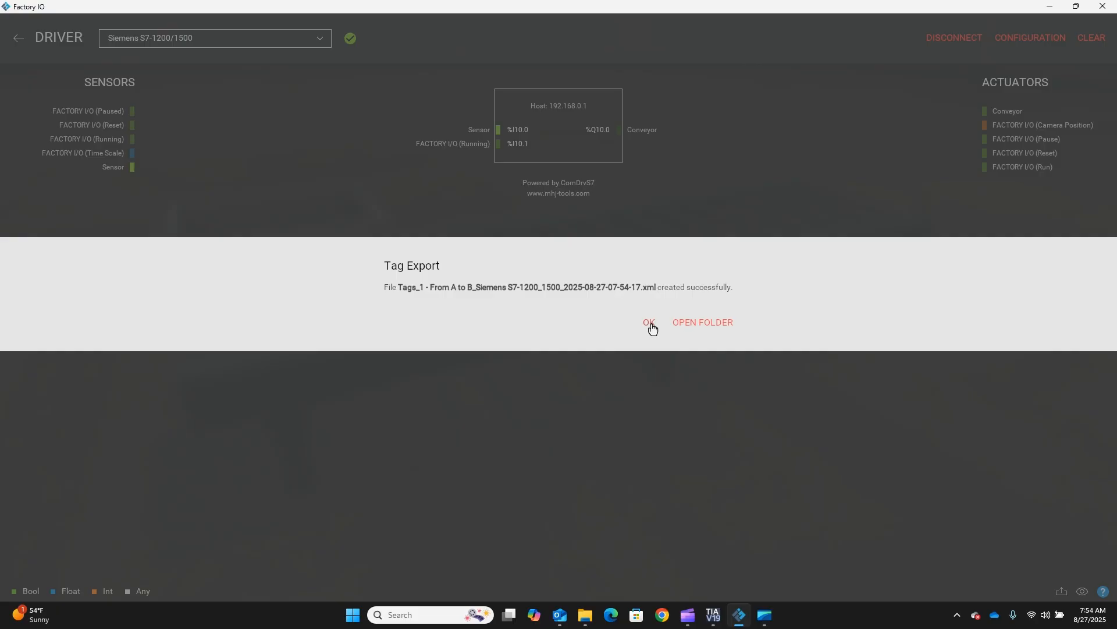
click(691, 324)
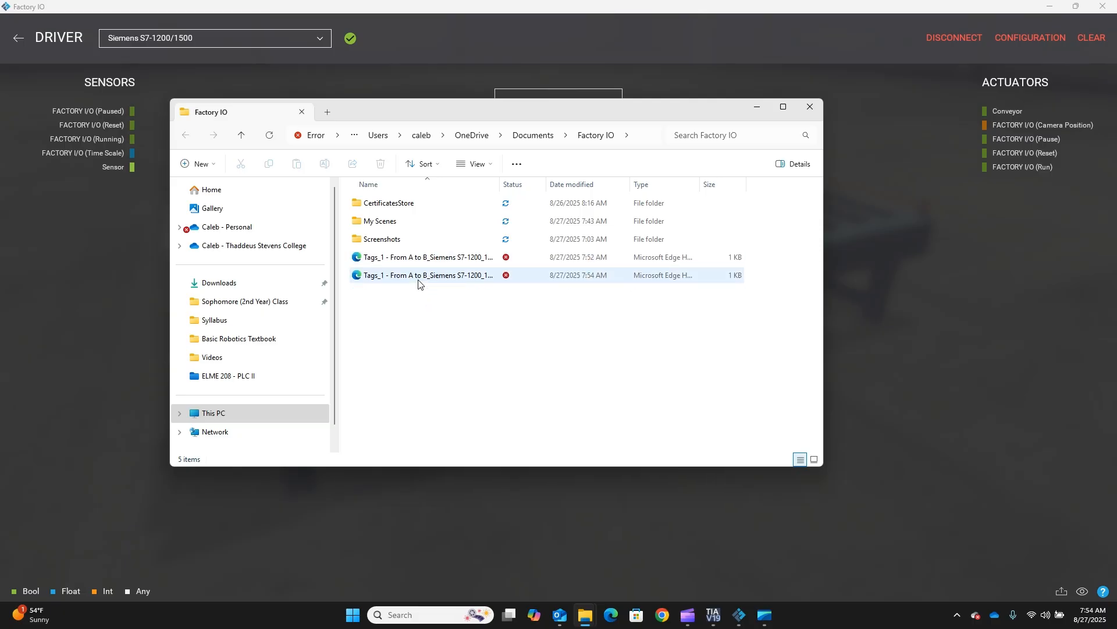
click(810, 107)
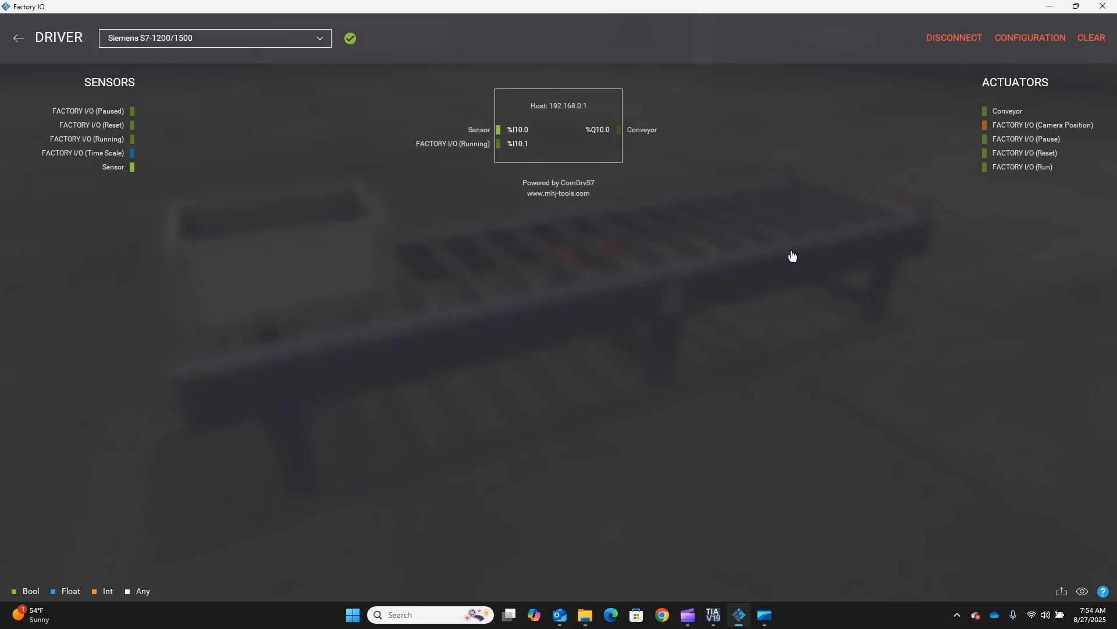
- Switch to TIA Portal and import the newest "Tags_1 - From A to B_Siemens S7-1200_1500" XML file from the Factory IO folder into the PLC tags
click(1051, 7)
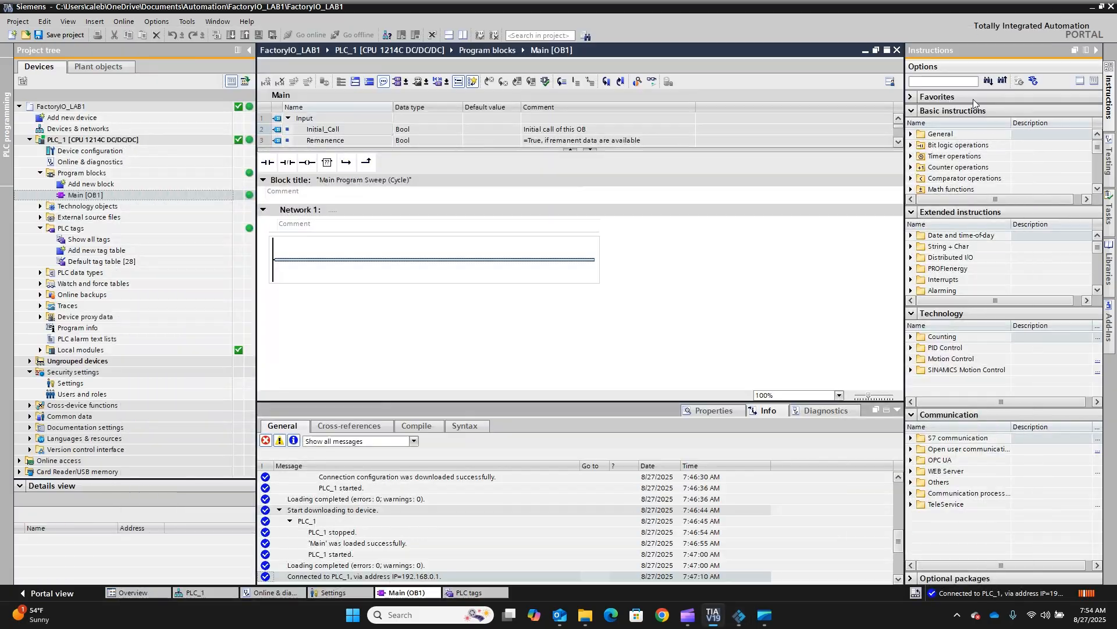
double_click(84, 240)
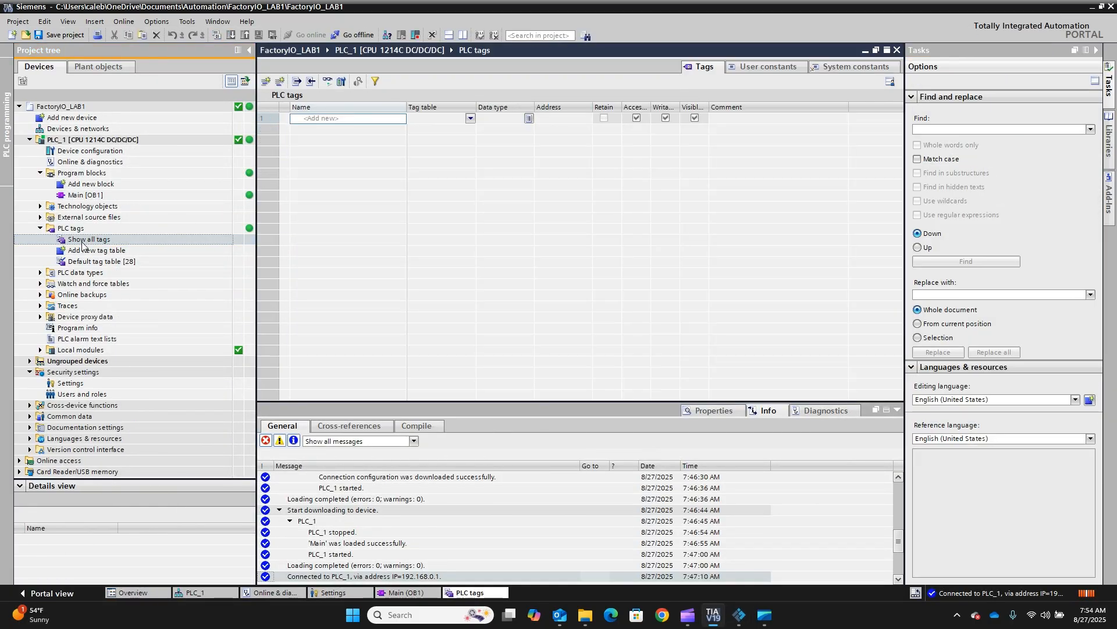
click(311, 83)
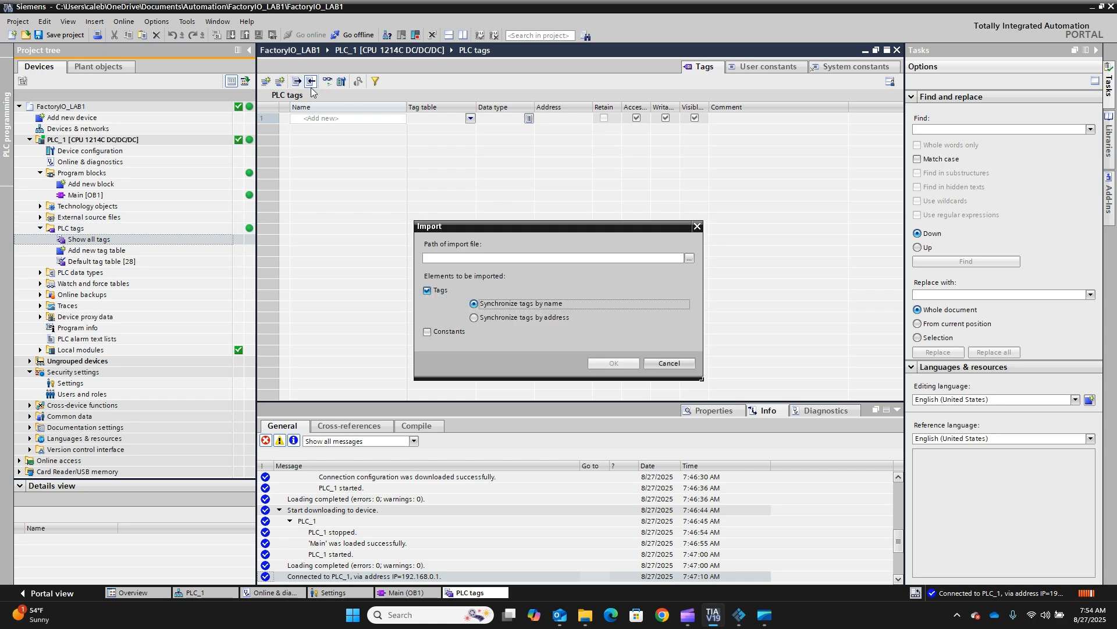
click(689, 258)
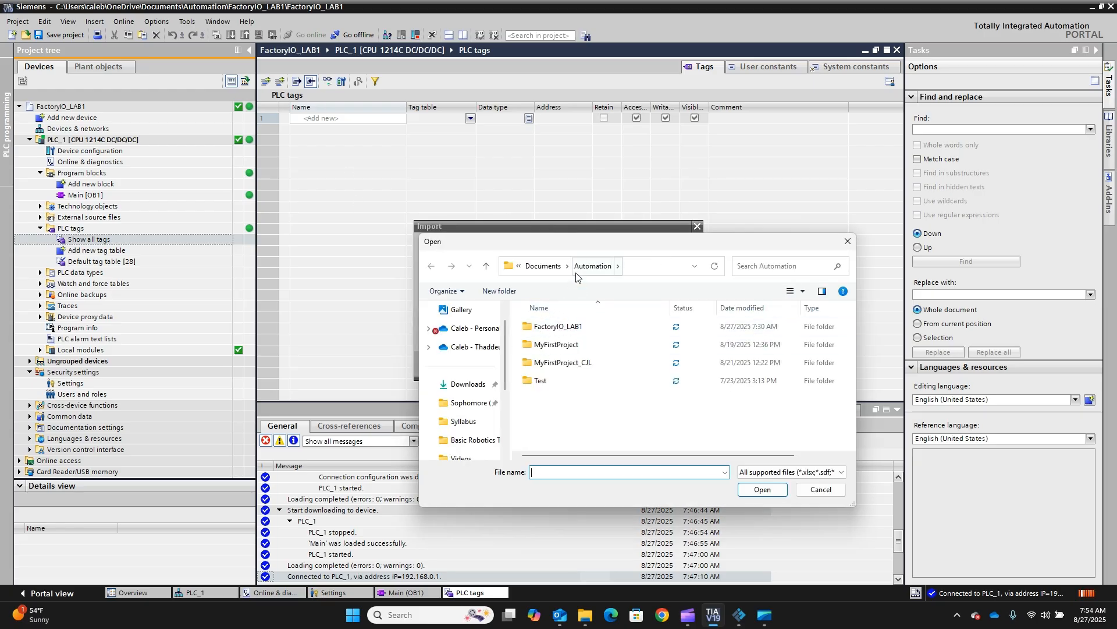
click(546, 266)
double_click(556, 363)
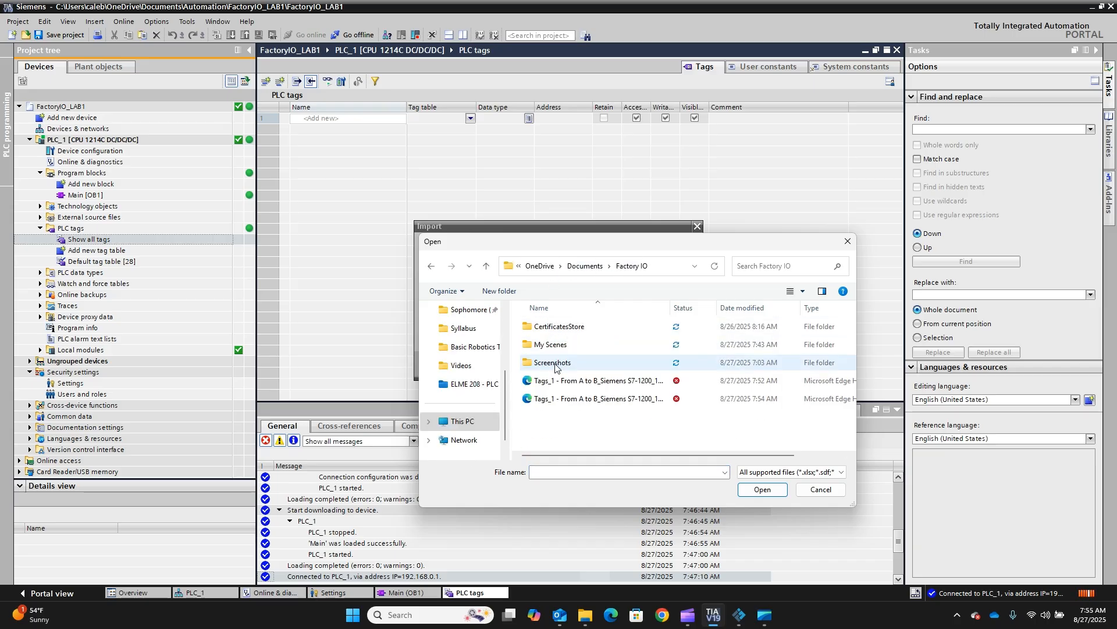
click(579, 399)
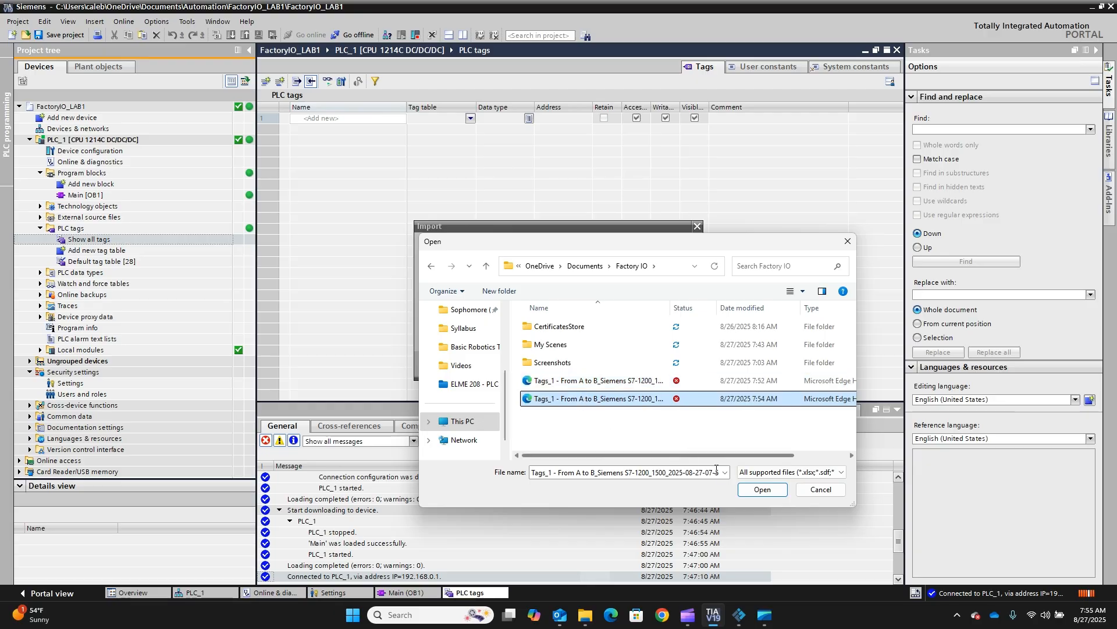
click(750, 491)
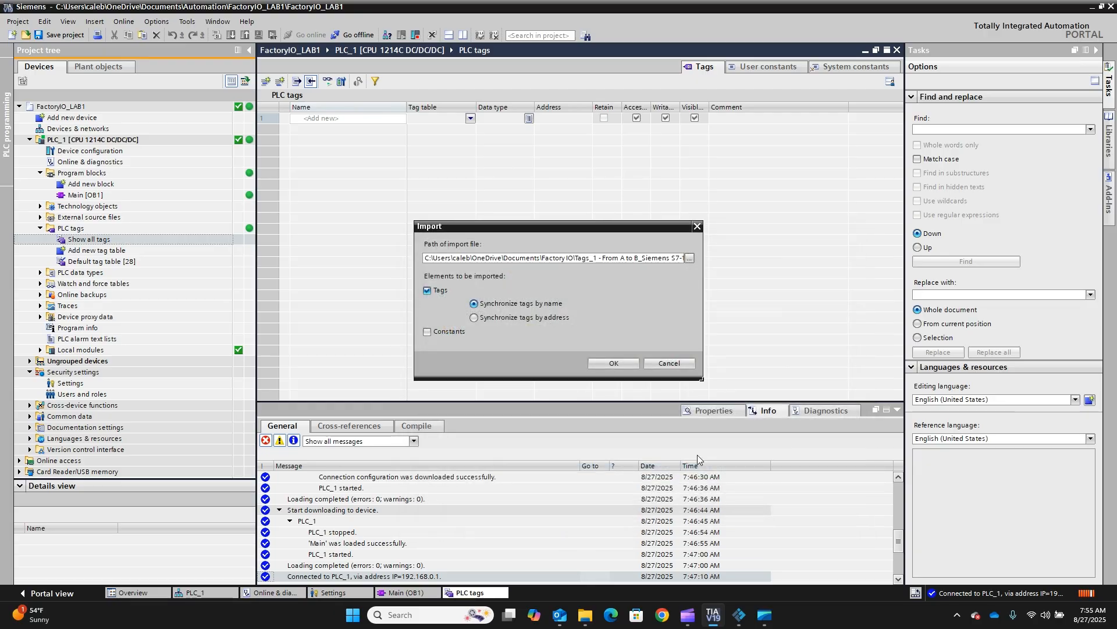
click(629, 365)
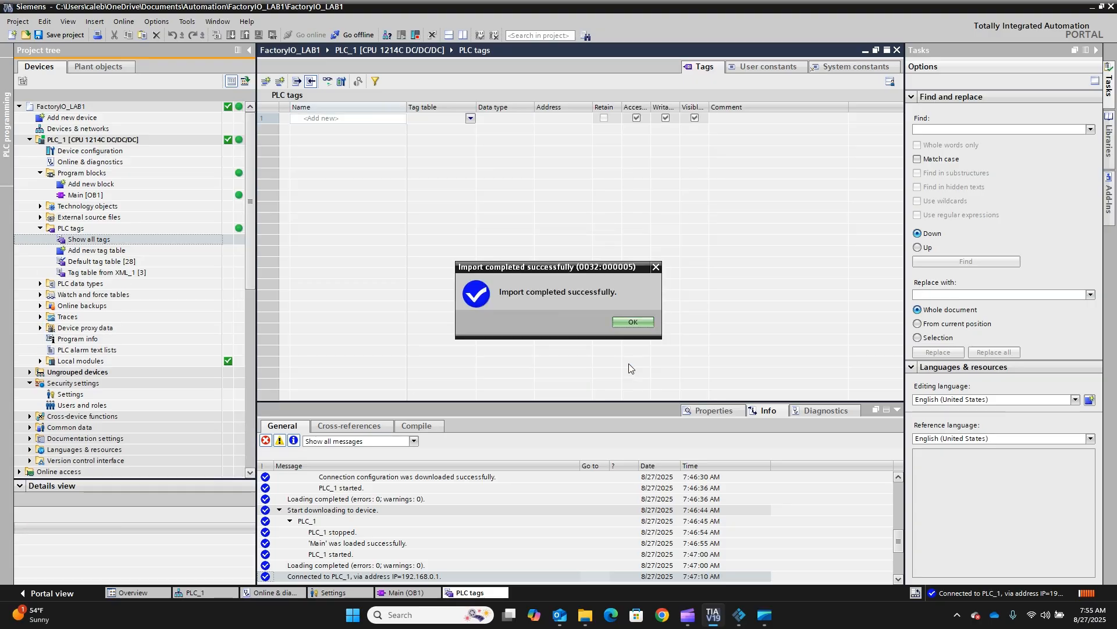
click(637, 323)
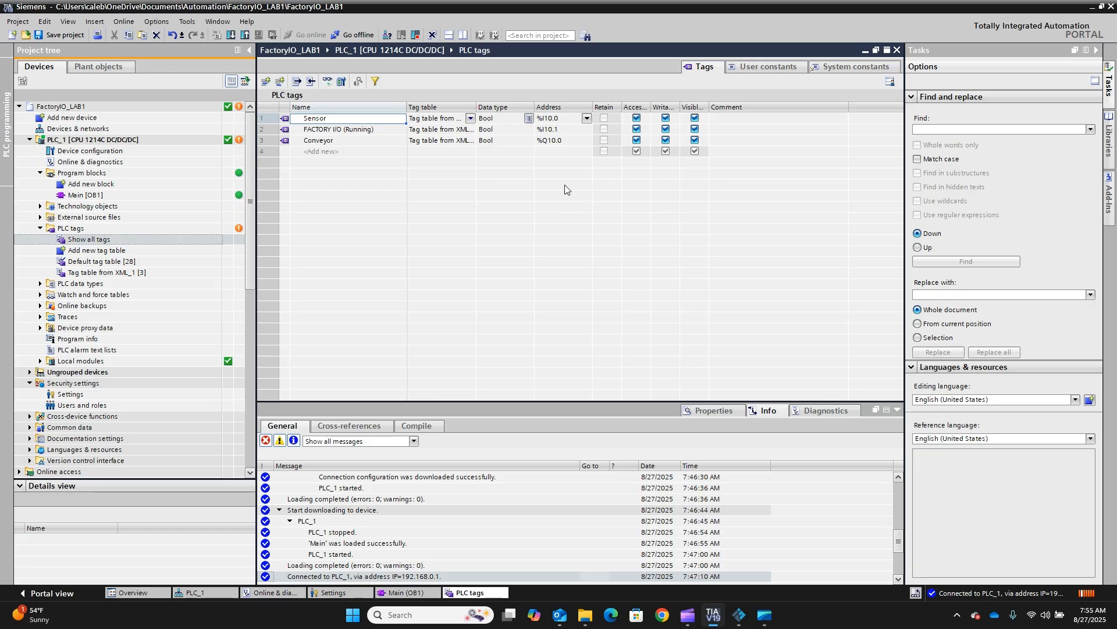
- Add an output coil to Network 1 of Main [OB1] and assign it the "Conveyor" tag
double_click(84, 196)
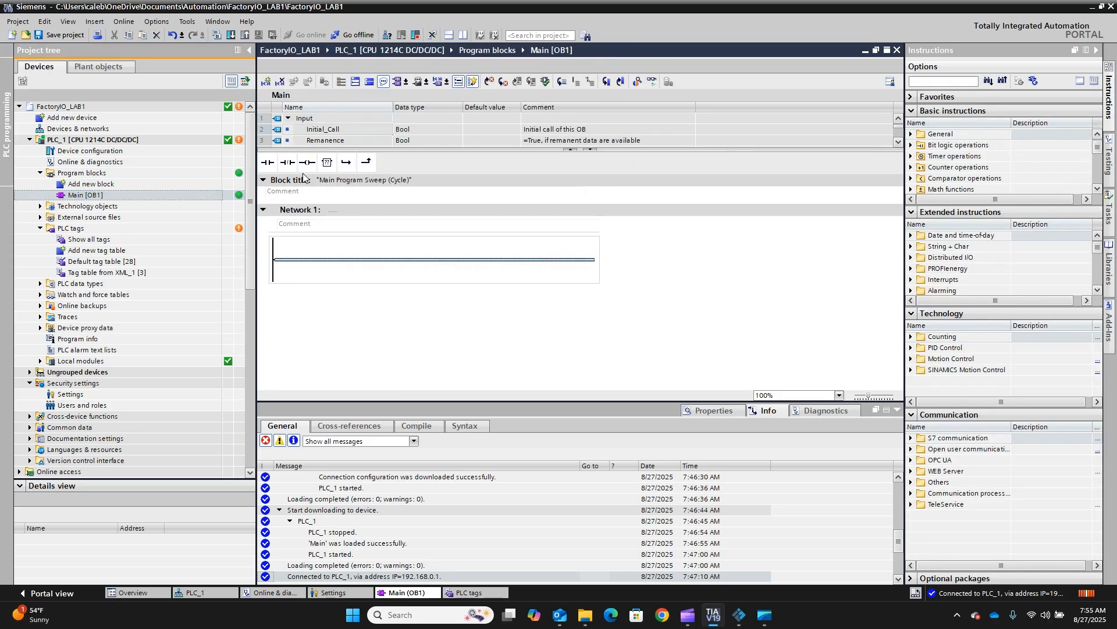
mouse_move(302, 165)
mouse_down()
mouse_move(586, 283)
mouse_move(436, 259)
mouse_up()
click(579, 250)
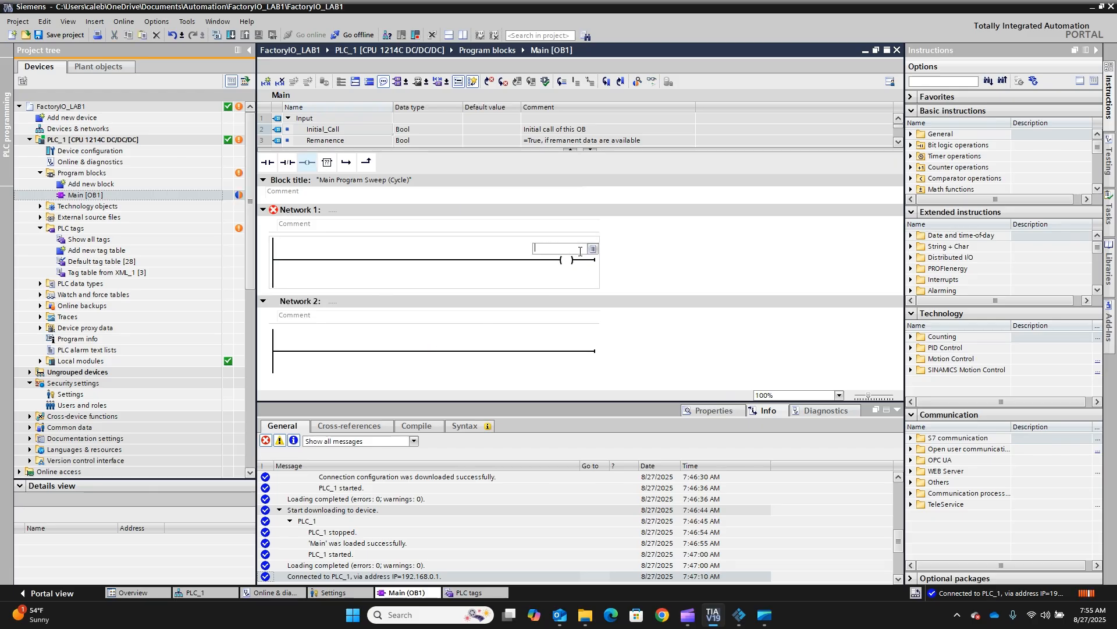
click(593, 250)
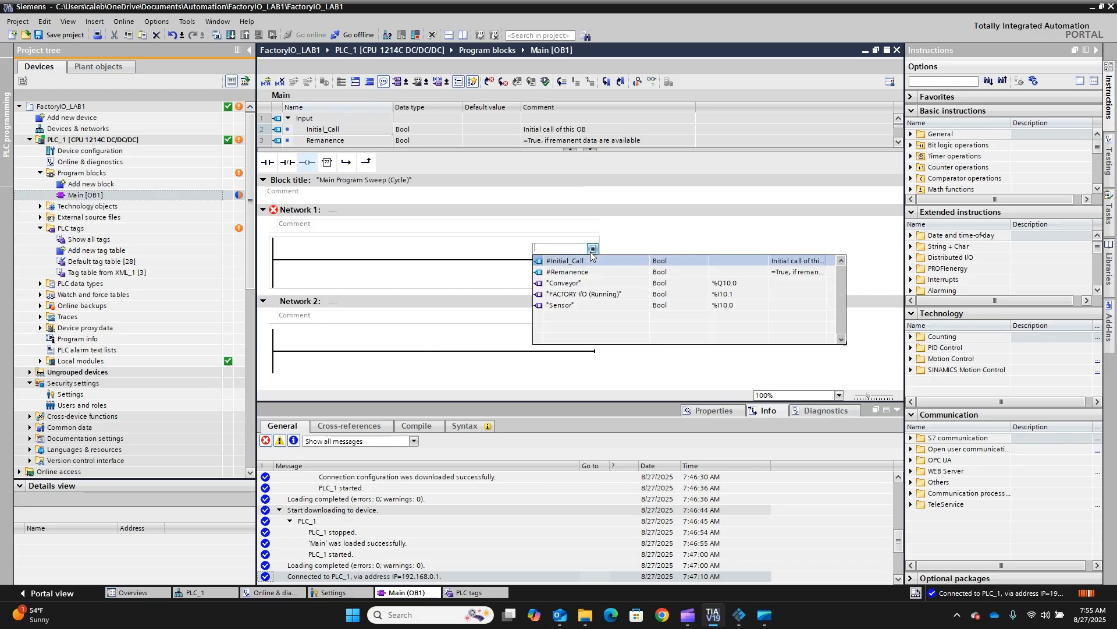
click(580, 284)
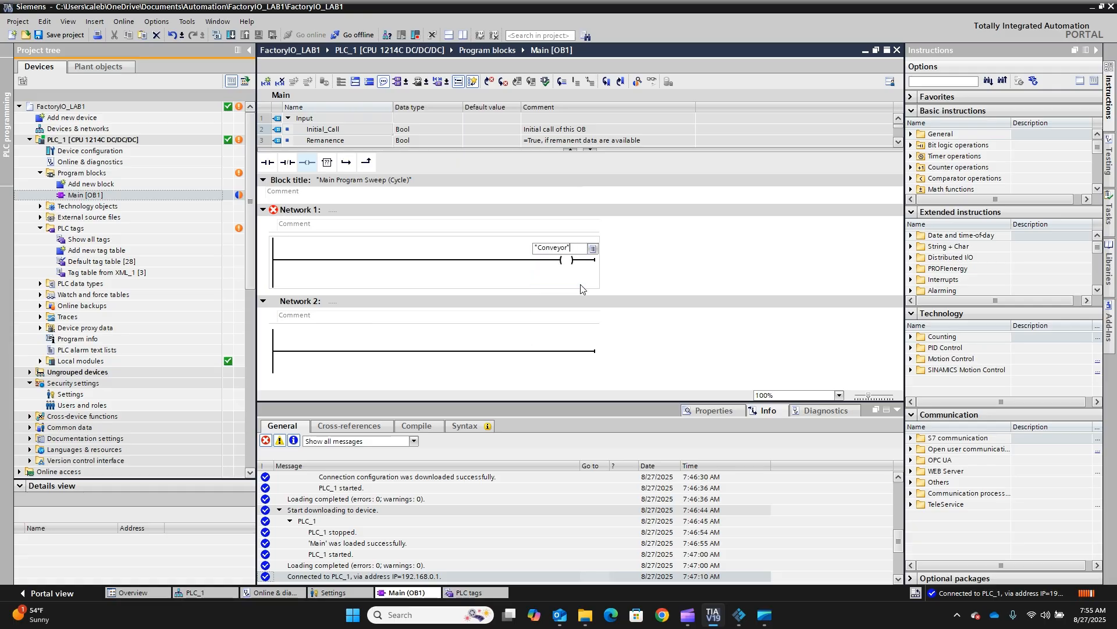
click(625, 323)
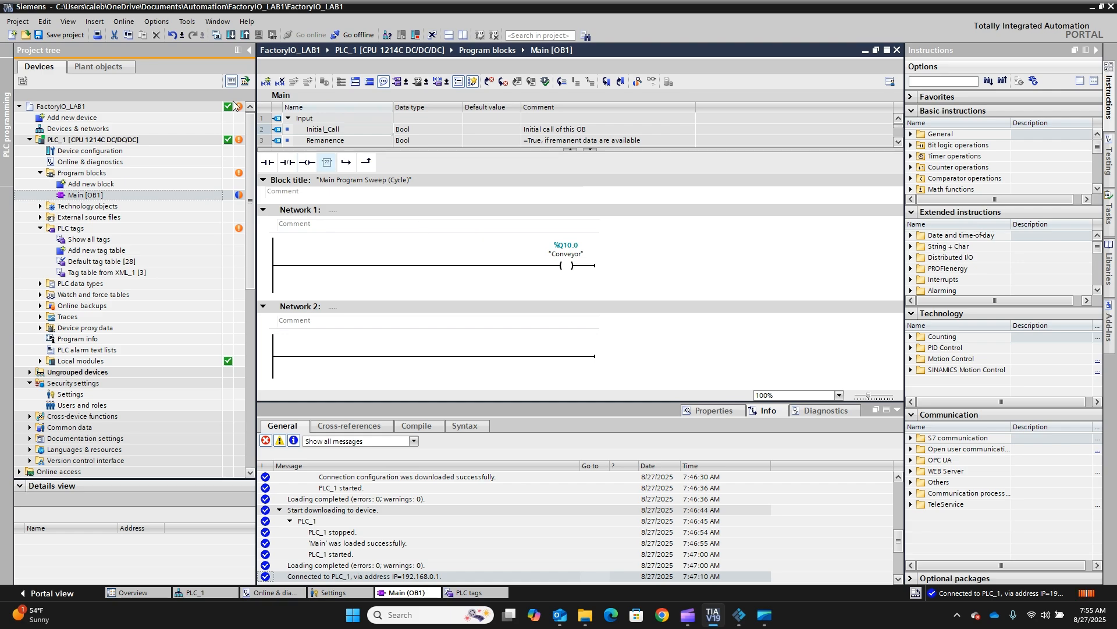
- Compile the program and download it to PLC_1
click(217, 36)
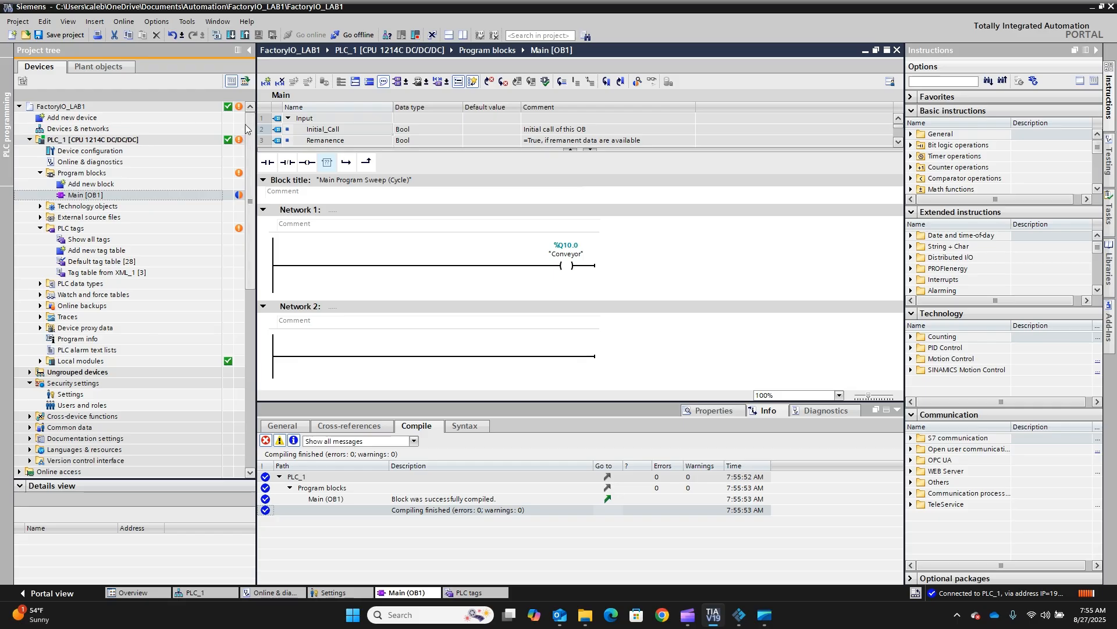
click(230, 36)
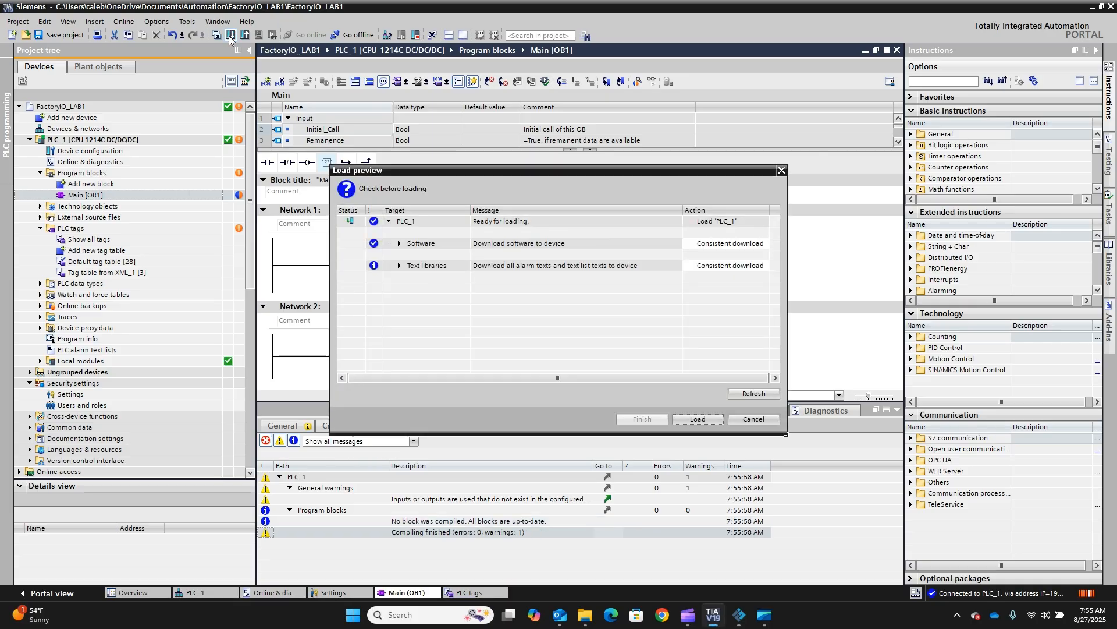
click(699, 420)
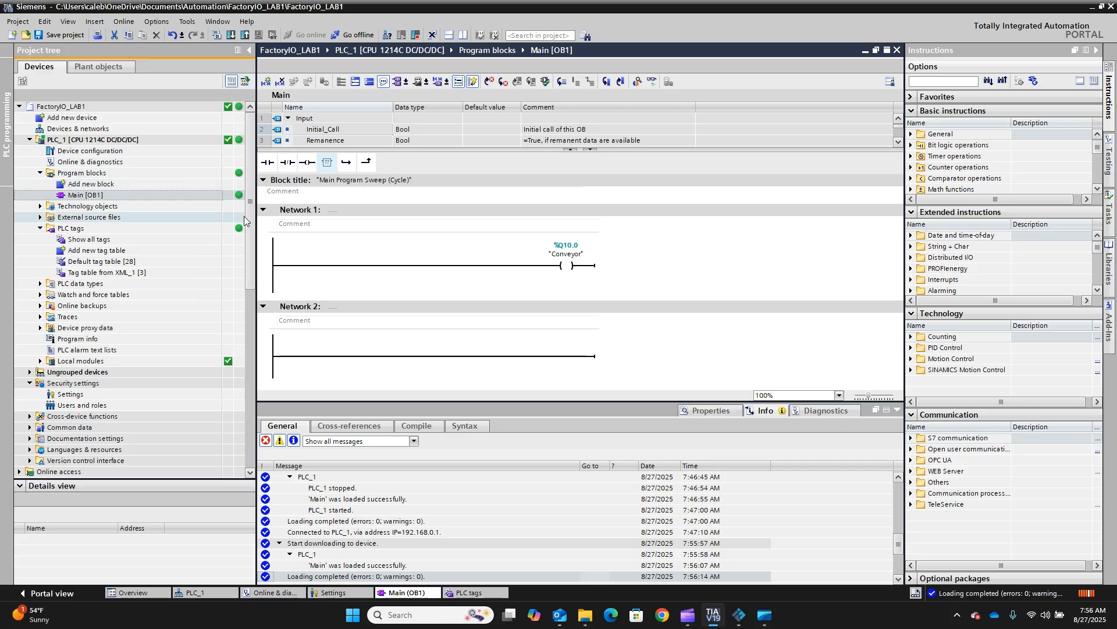
- Turn on monitoring for Main [OB1], inspect the Conveyor coil, and switch to Factory I/O to check the Conveyor output
click(652, 84)
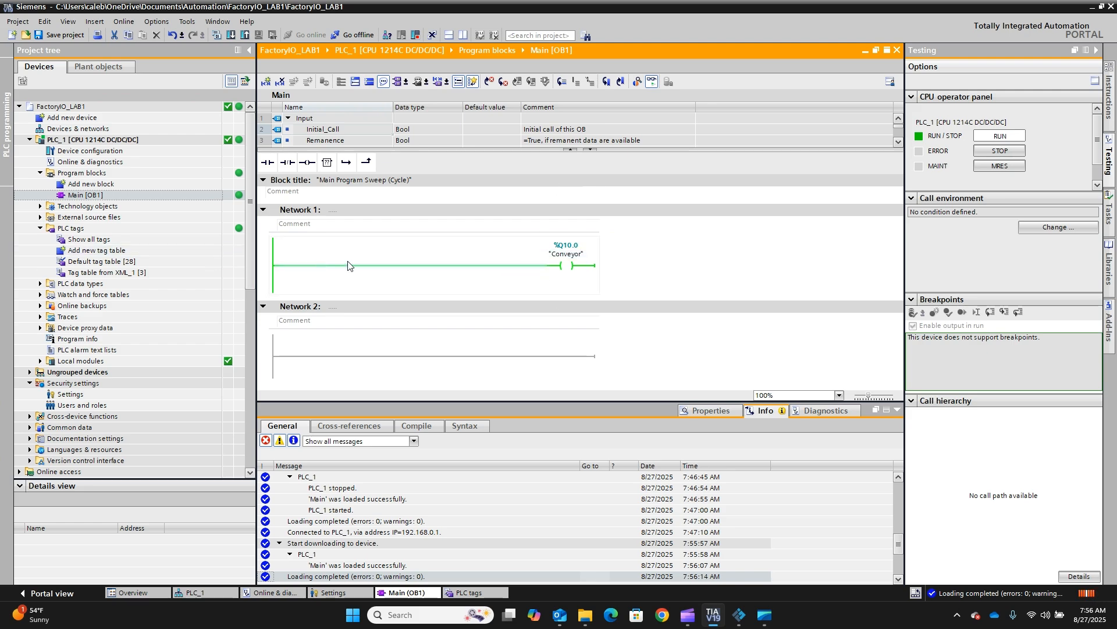
click(583, 271)
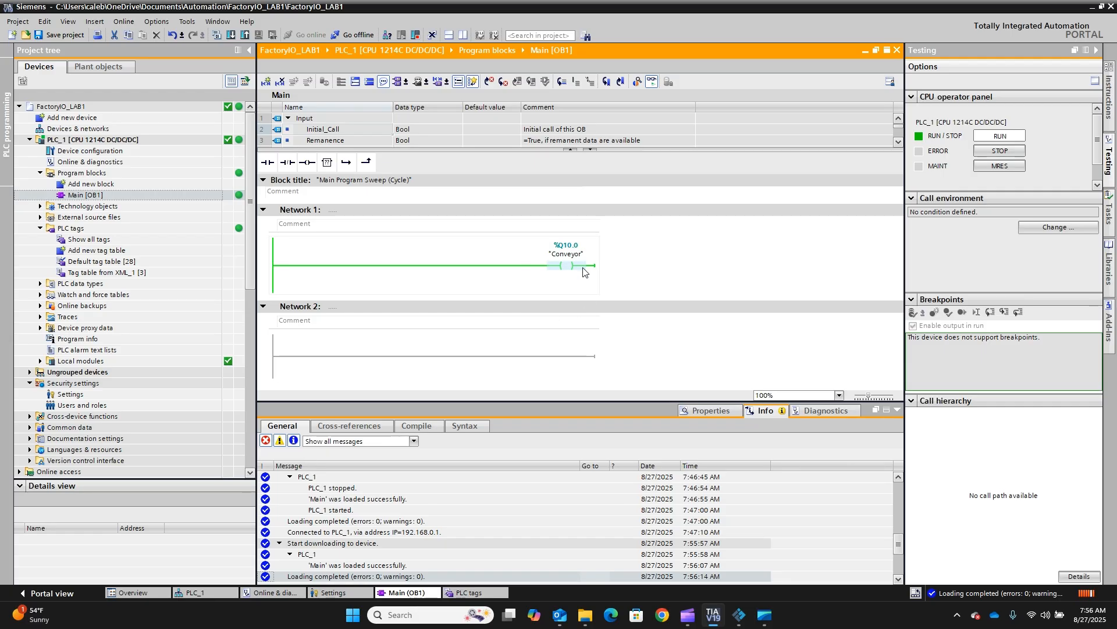
click(740, 616)
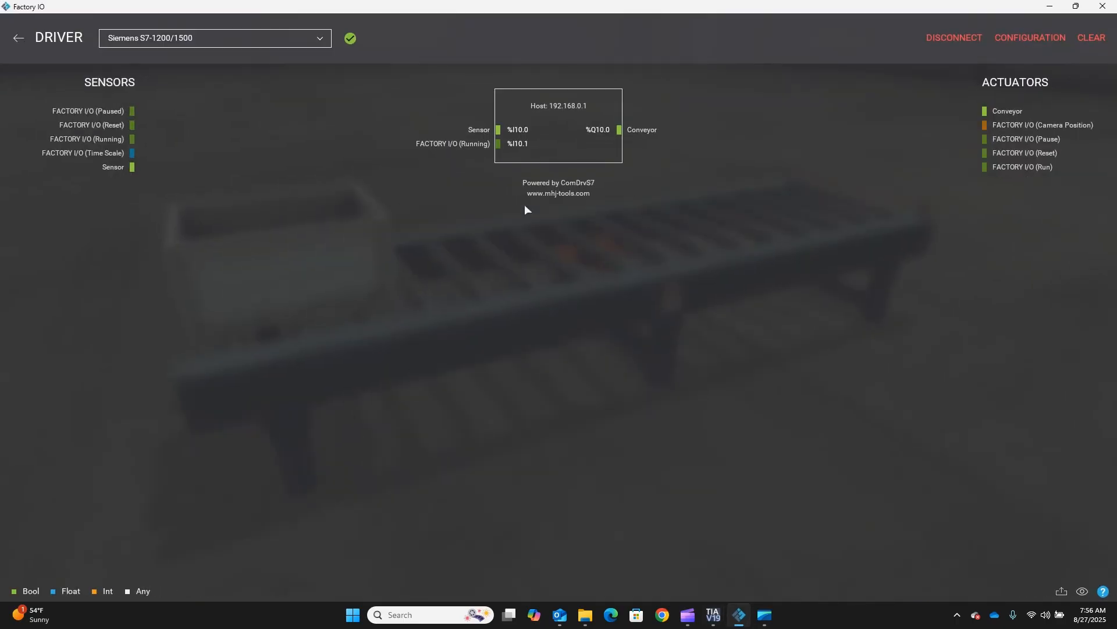
- Return from the driver settings to the conveyor scene and hide the parts palette
click(16, 38)
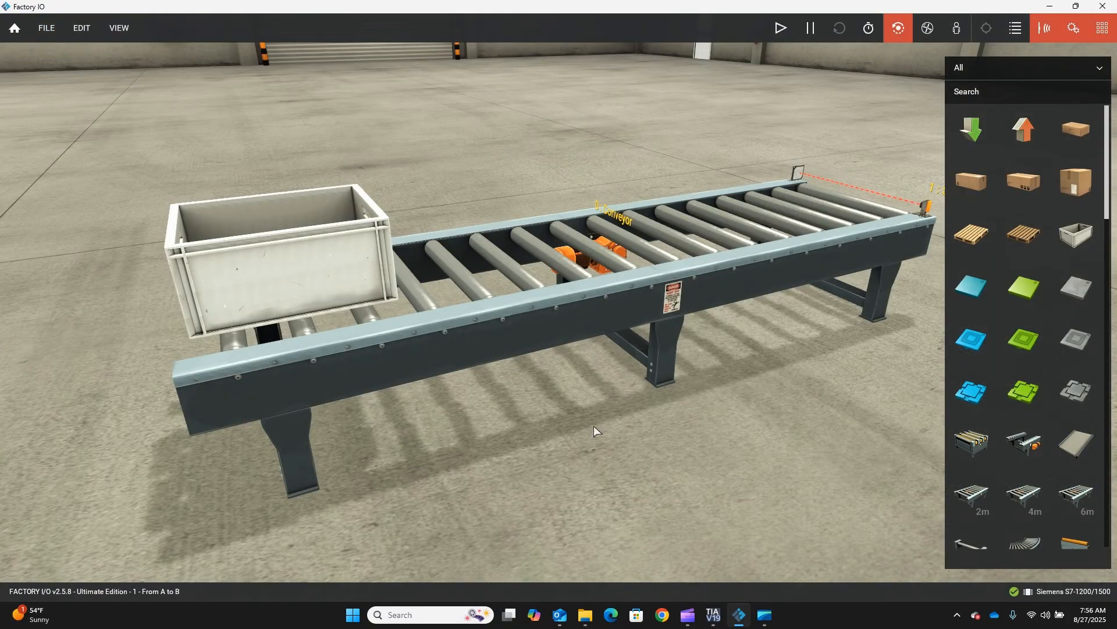
click(1102, 28)
scroll(596, 308, up, 2)
scroll(596, 309, down, 4)
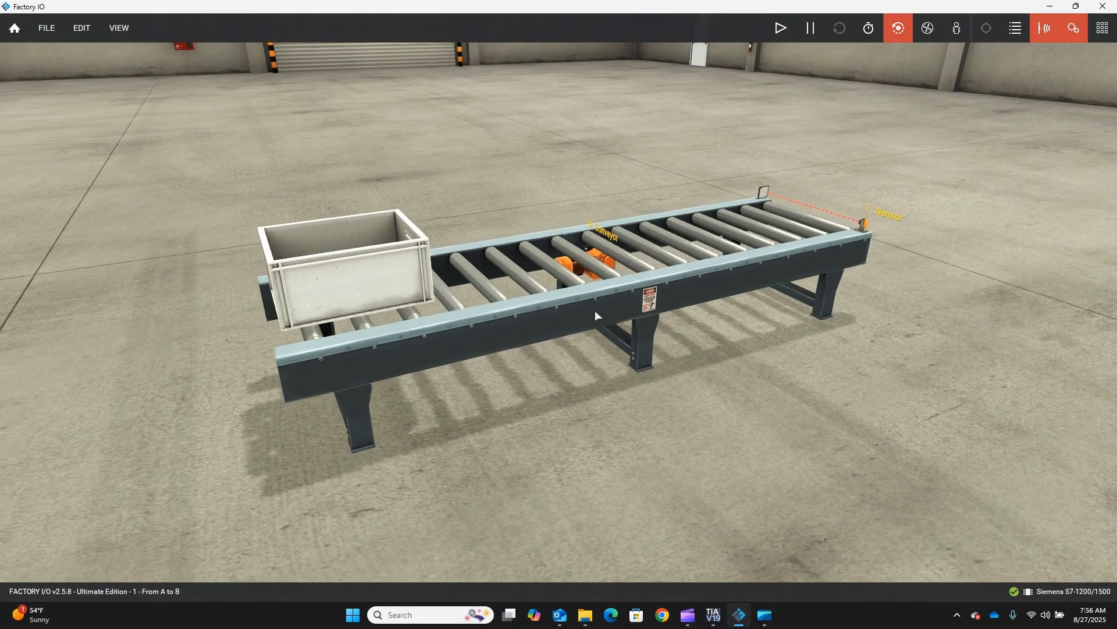
scroll(594, 308, up, 3)
scroll(589, 301, down, 2)
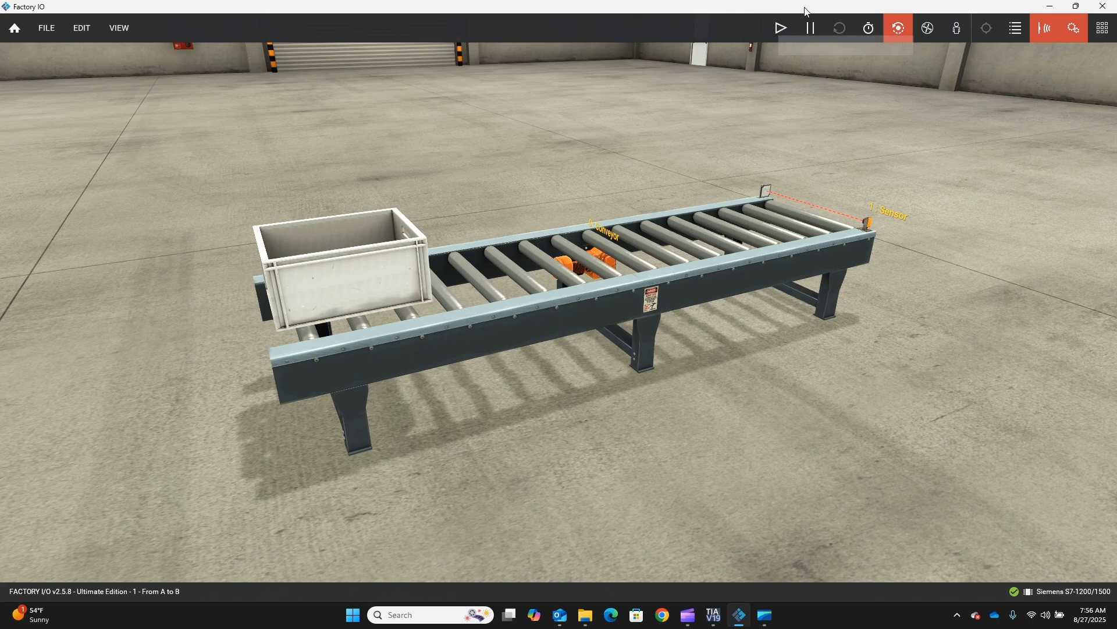
- Test the PLC-driven conveyor by running the simulation twice, stopping it after the first run and resetting it during the second
click(788, 33)
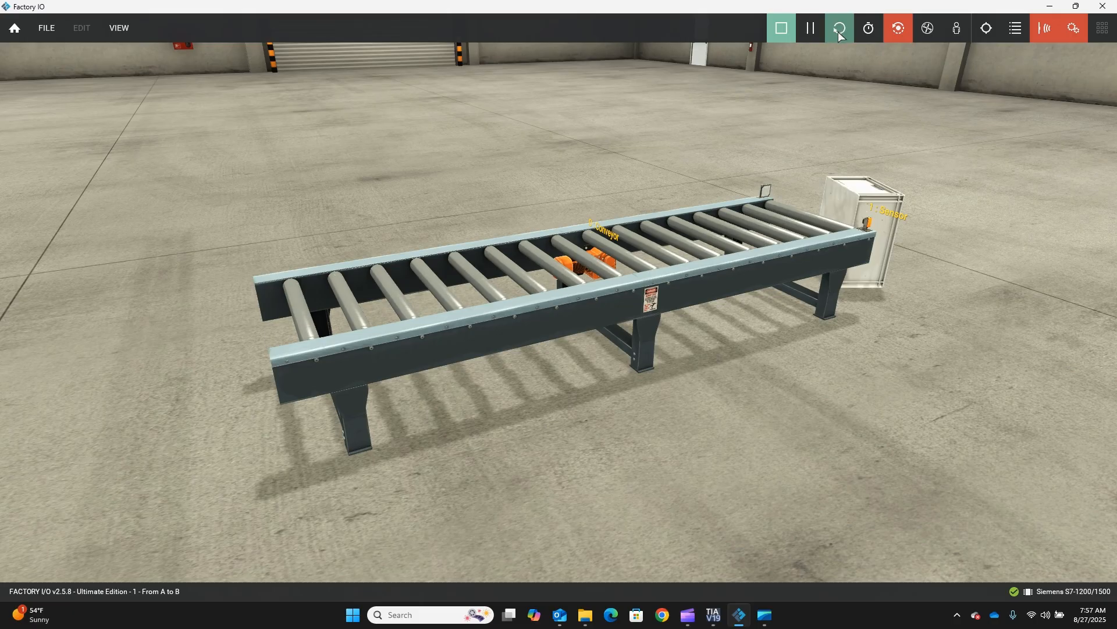
click(782, 29)
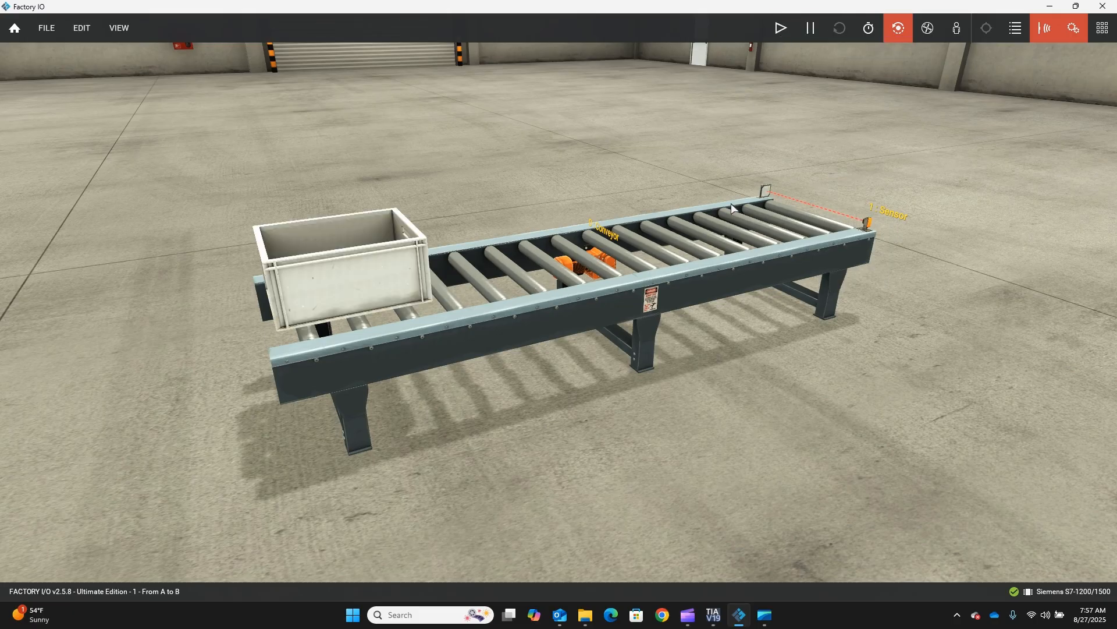
click(781, 28)
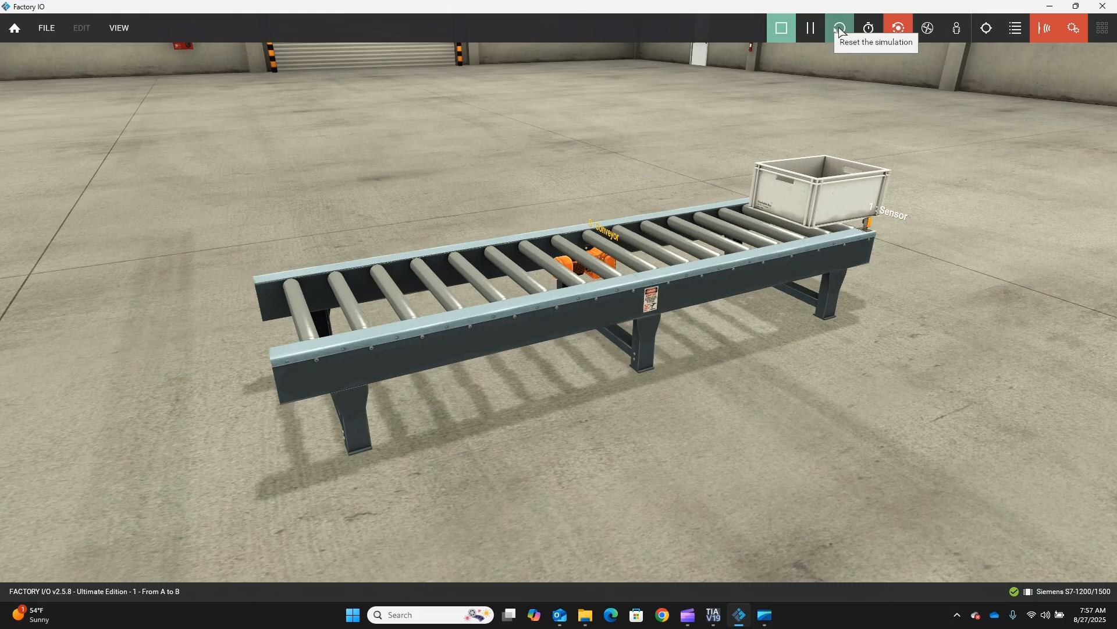
click(840, 30)
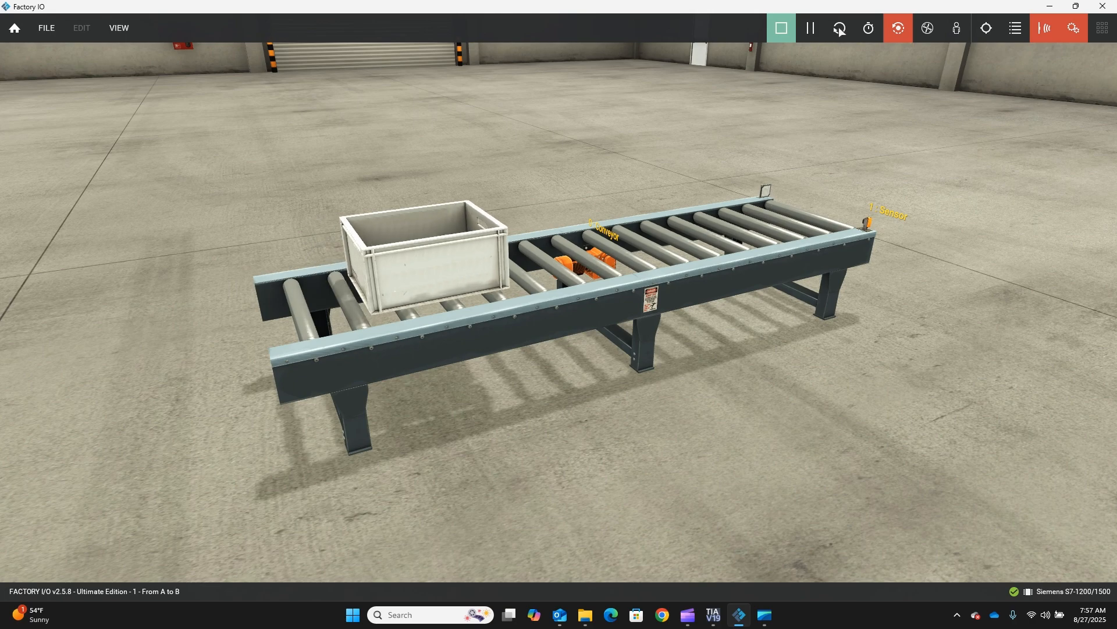
- Arrange Factory I/O and TIA Portal side by side and widen the Main [OB1] editor to fit Network 1
drag(422, 9, 1116, 129)
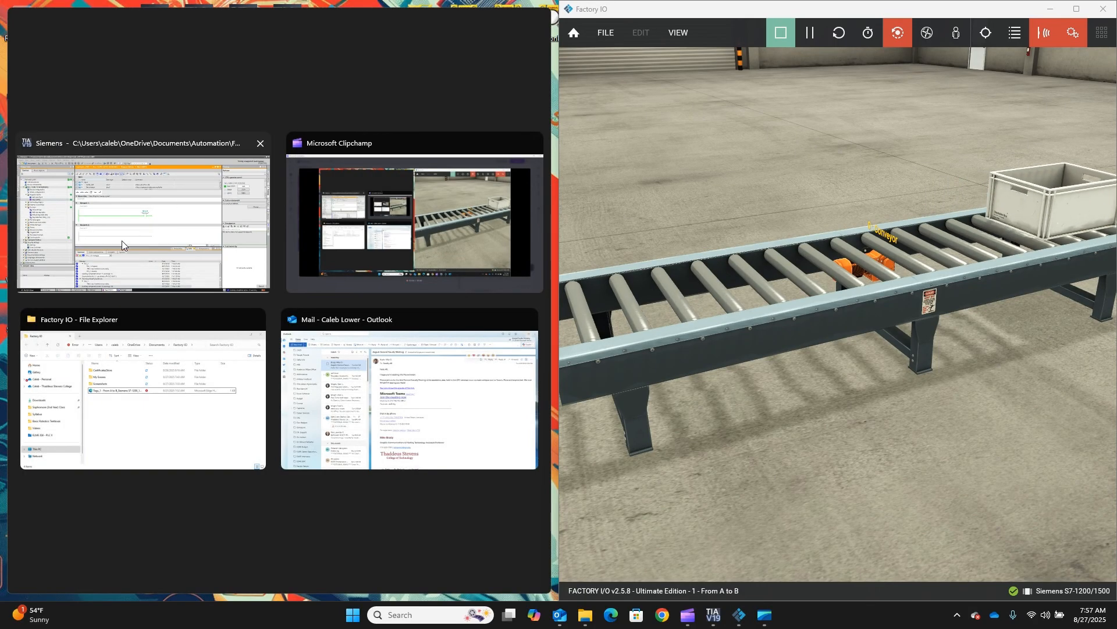
click(129, 240)
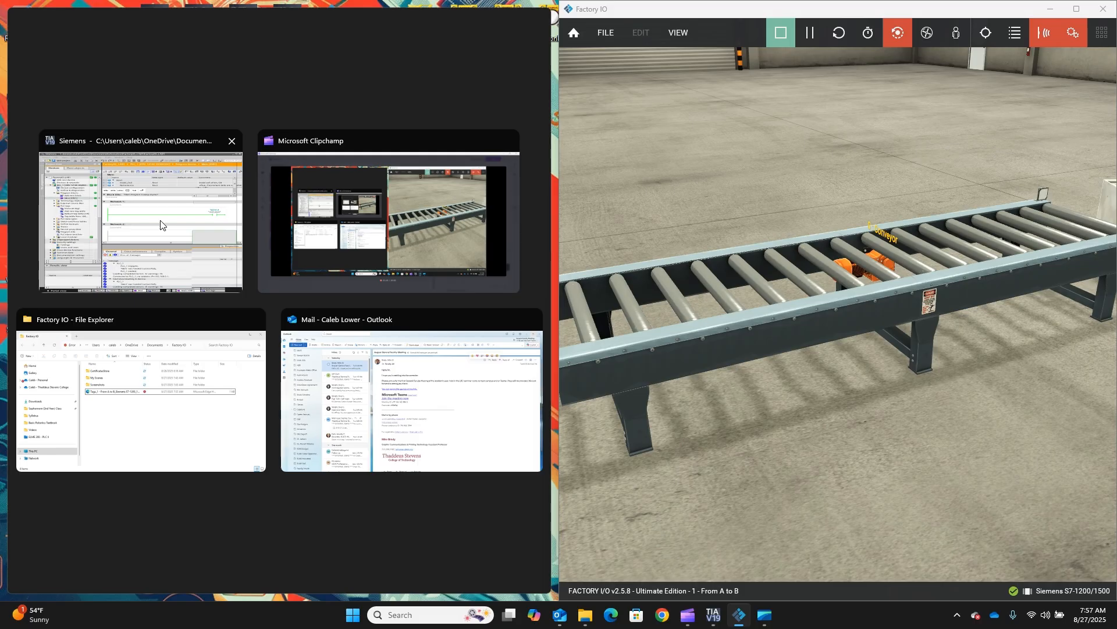
click(162, 221)
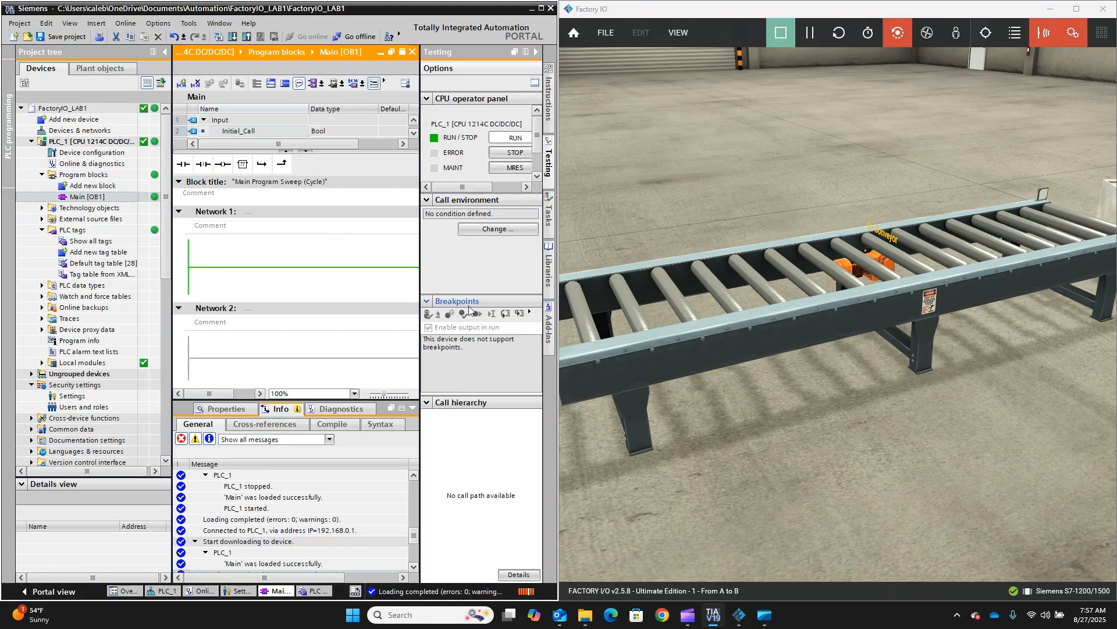
drag(420, 274, 469, 274)
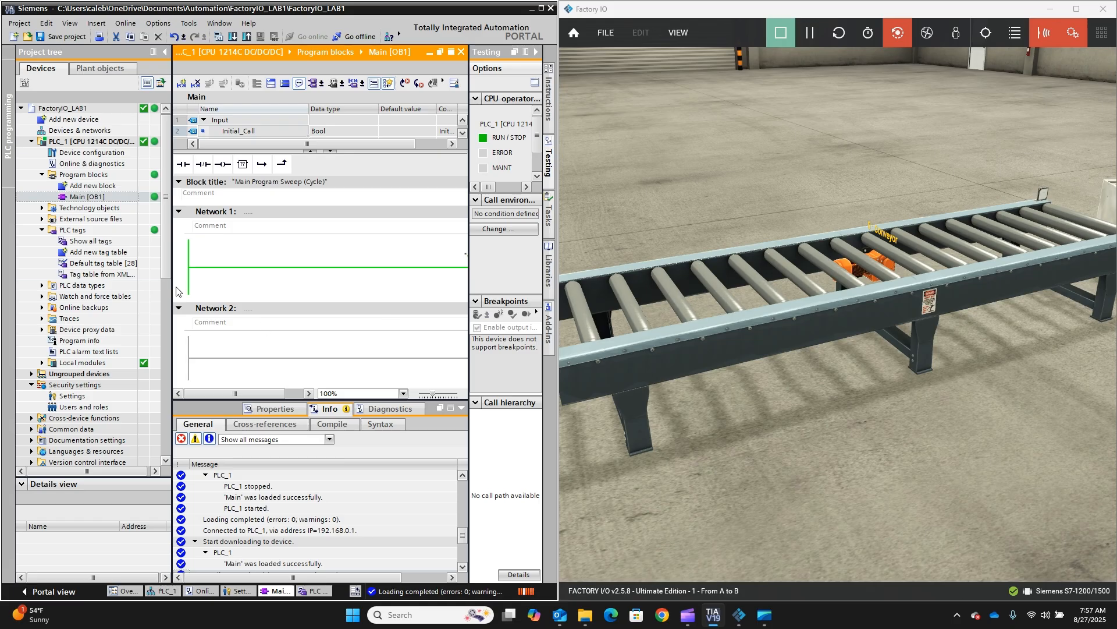
drag(171, 291, 123, 291)
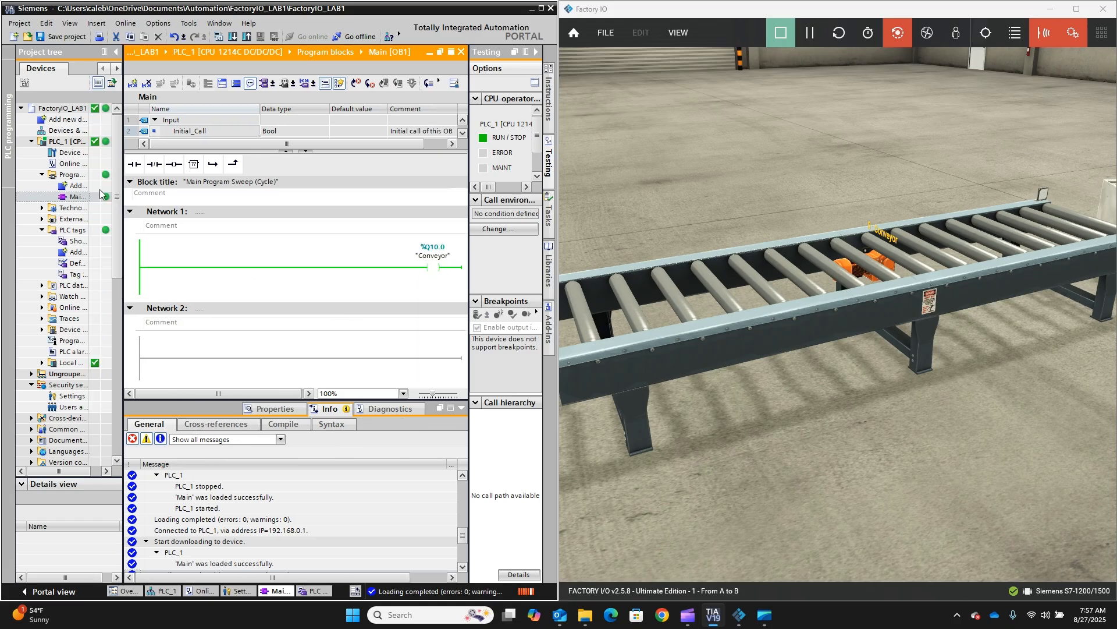
- Reset the conveyor simulation in Factory I/O for another run, and stop it
click(871, 277)
scroll(871, 262, up, 5)
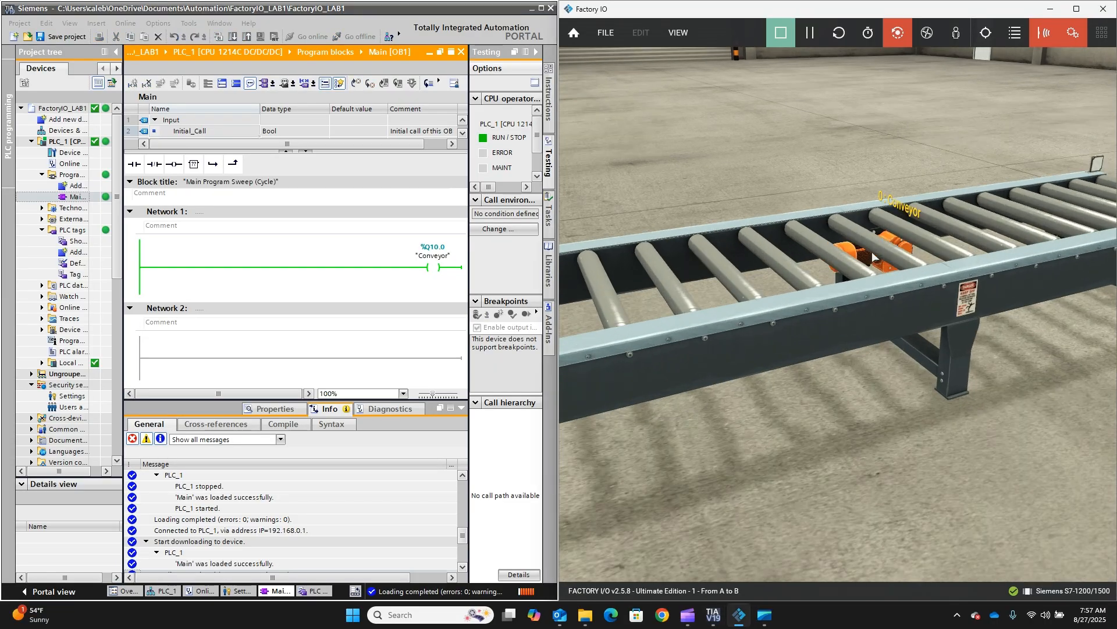
scroll(872, 243, down, 5)
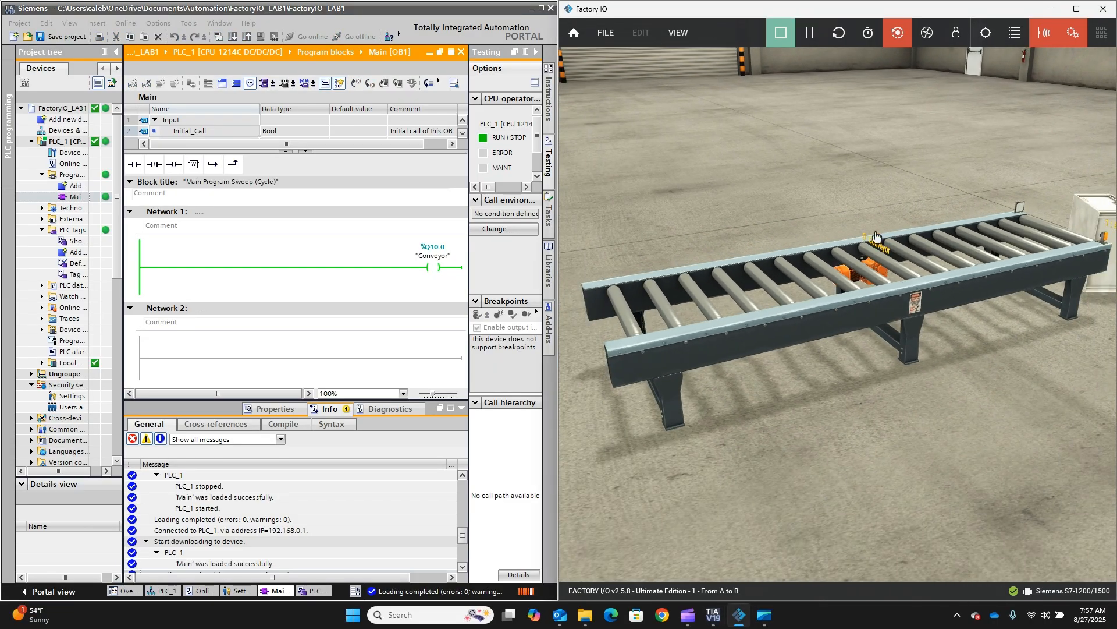
click(843, 34)
click(781, 32)
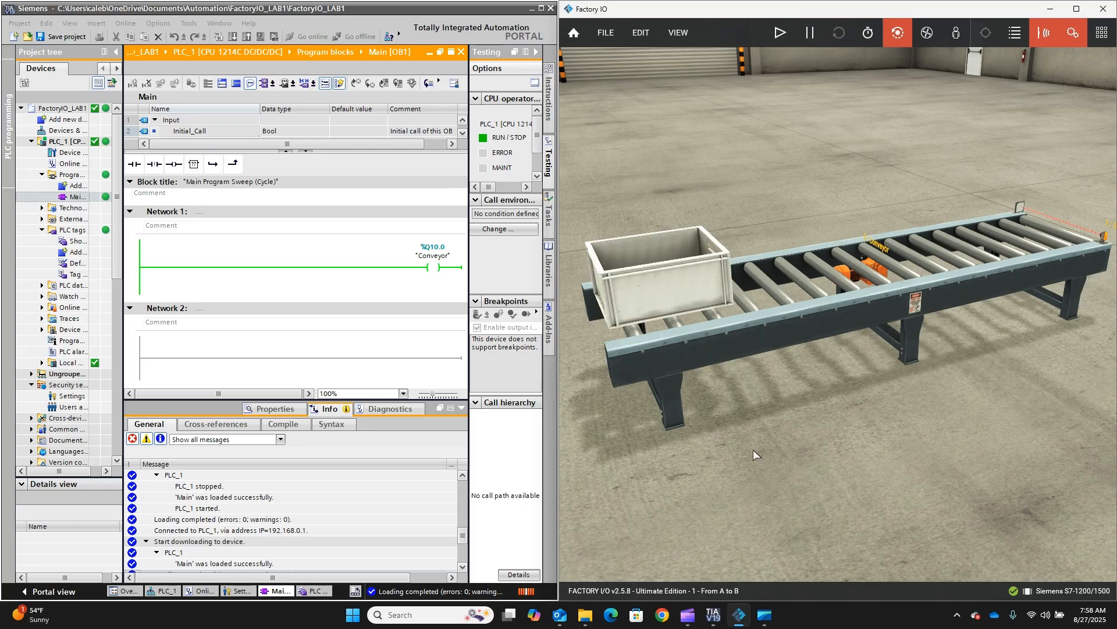